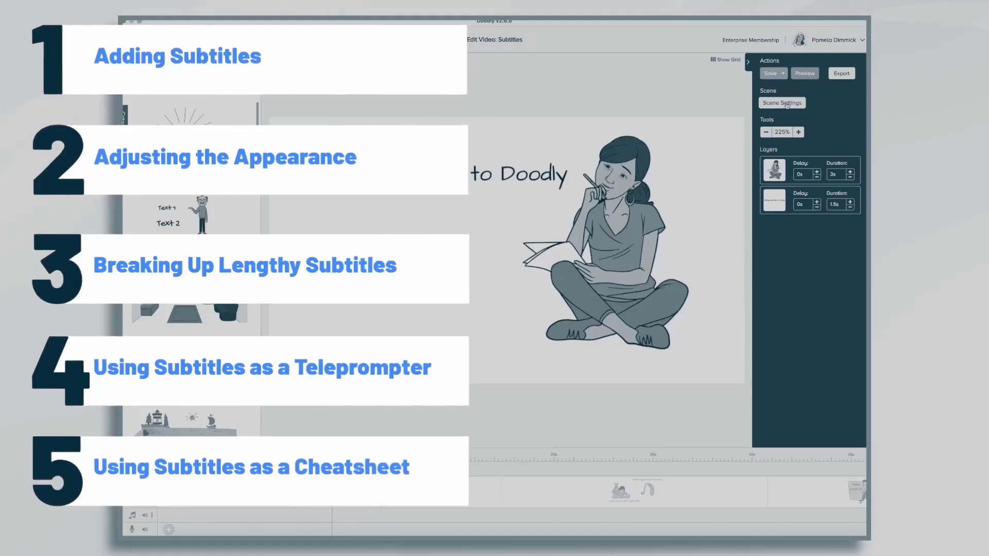
# Preview the whole video with its subtitles, and close the preview at the end
pyautogui.click(781, 103)
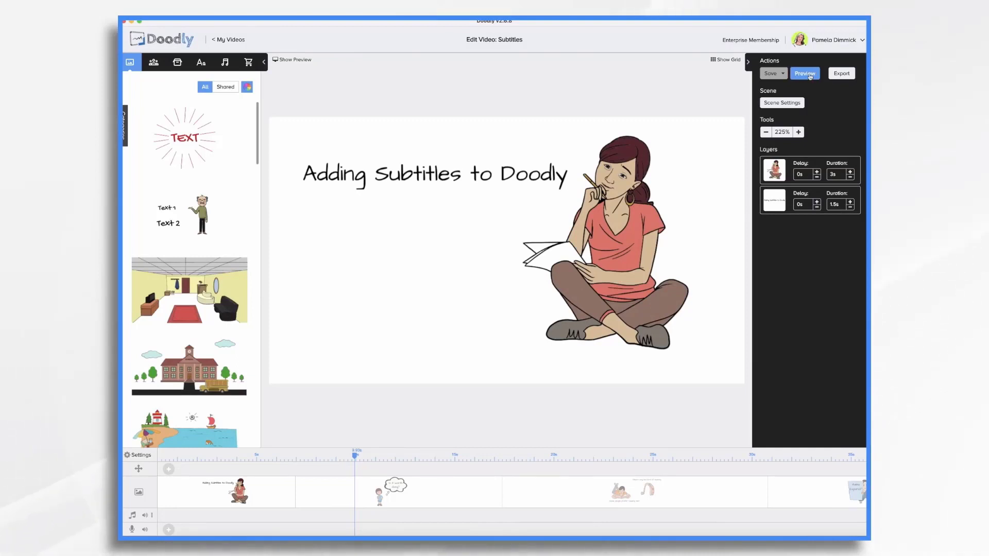
pyautogui.click(805, 73)
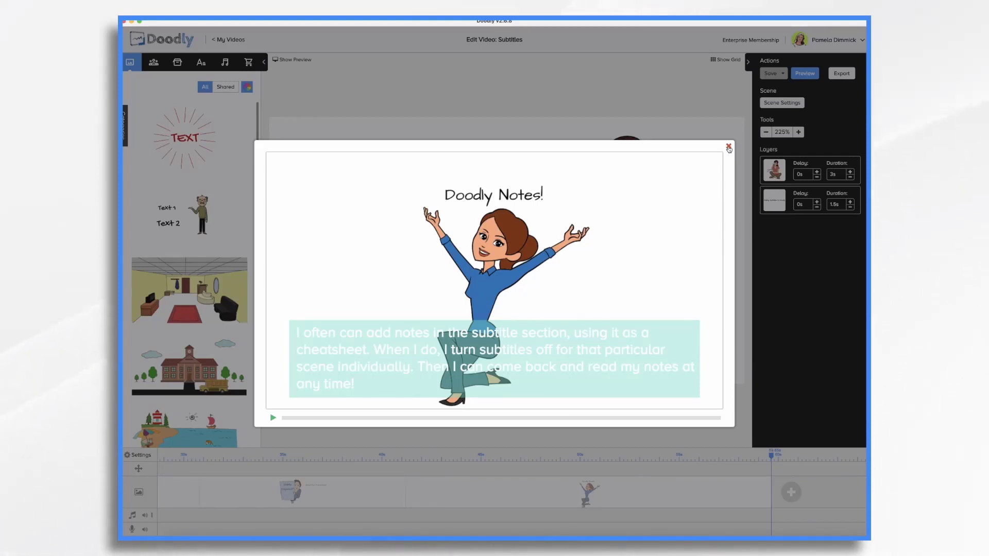
pyautogui.click(728, 147)
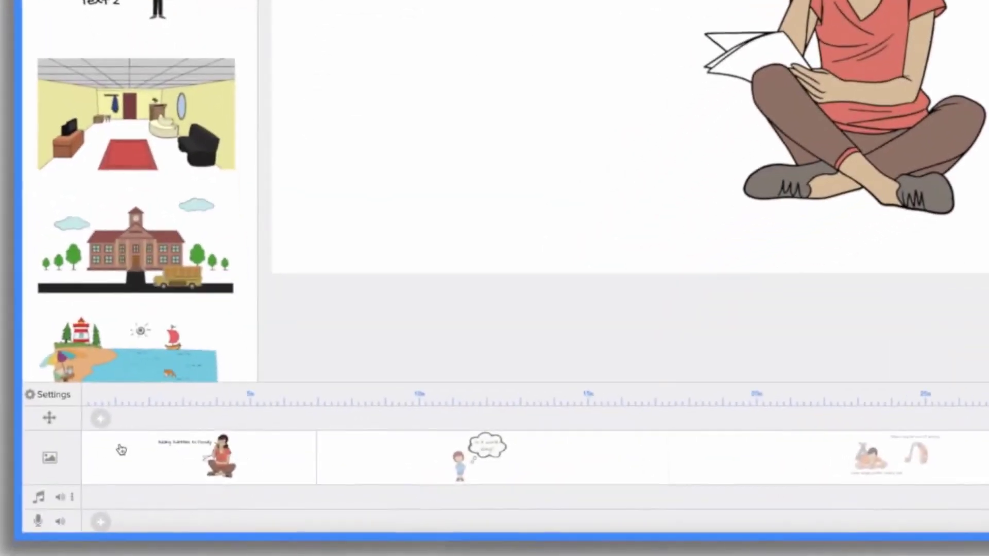
# Record a voiceover on the voice track while reading the on-screen subtitles, and stop the recording
pyautogui.click(100, 521)
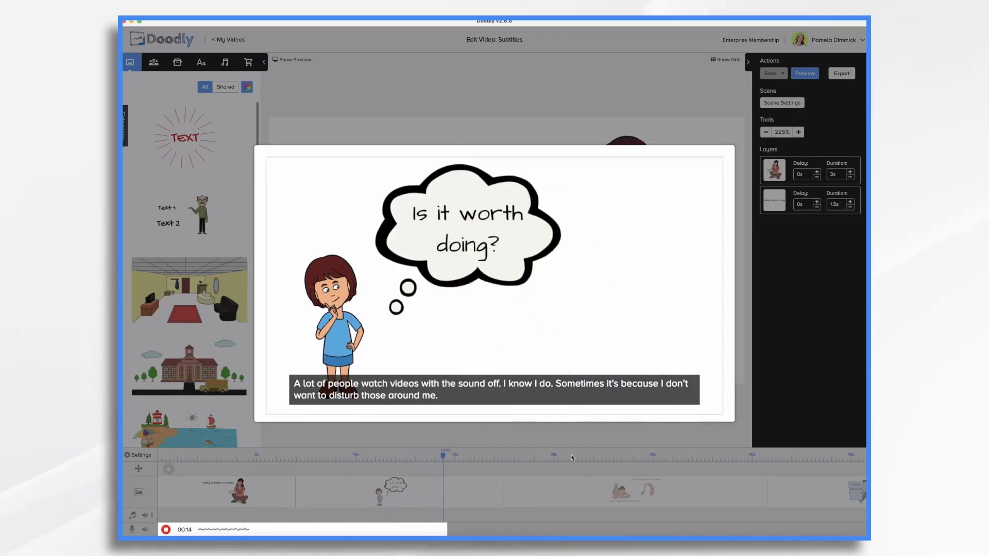
pyautogui.click(165, 529)
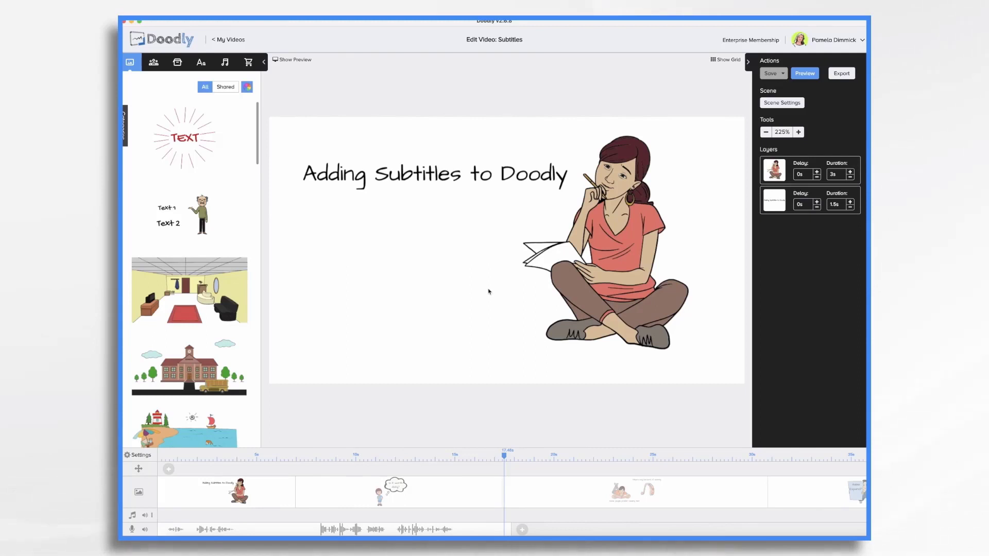
# Turn off subtitles for all scenes in the video settings and preview the video without them
pyautogui.click(138, 456)
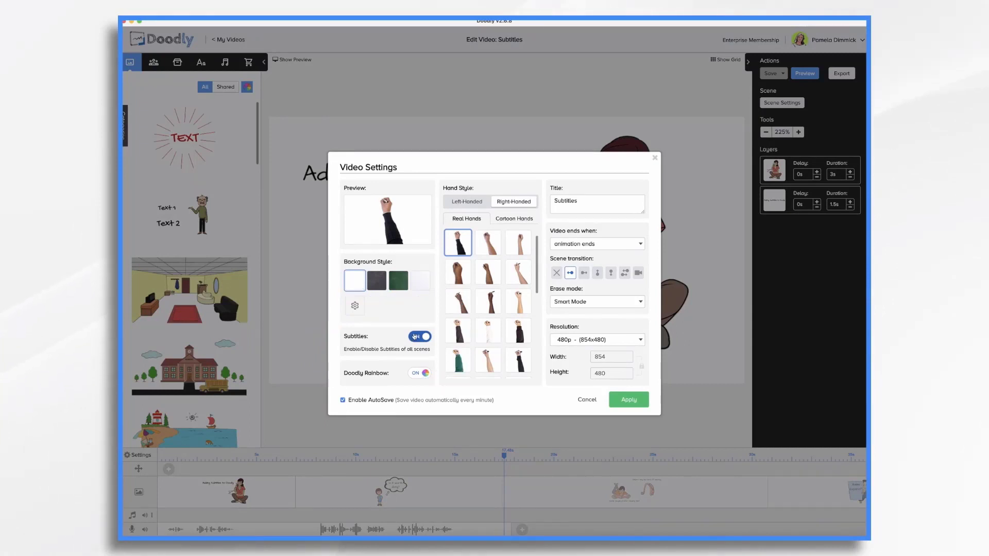
pyautogui.click(633, 402)
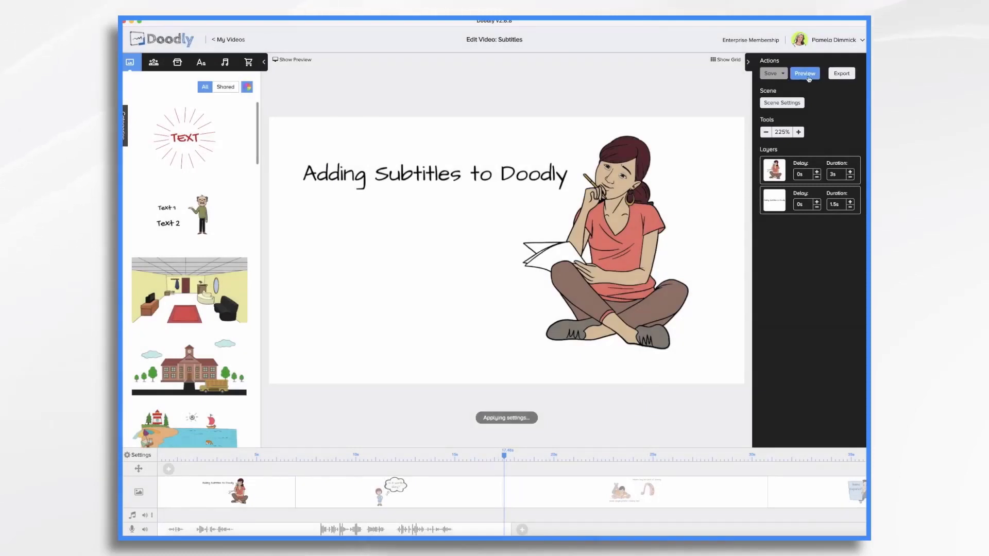
pyautogui.click(806, 73)
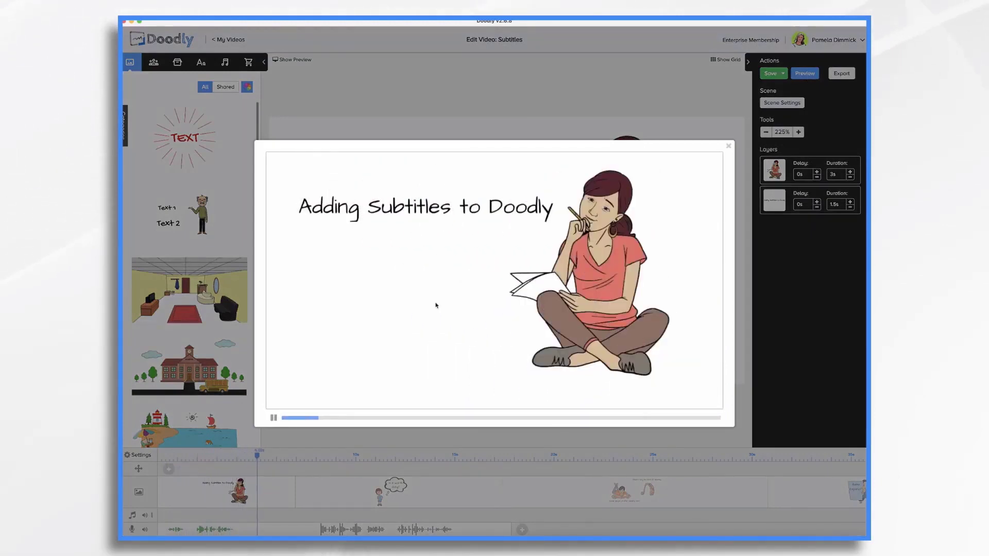
# Turn subtitles on for all scenes in the video settings and apply the change
pyautogui.click(128, 461)
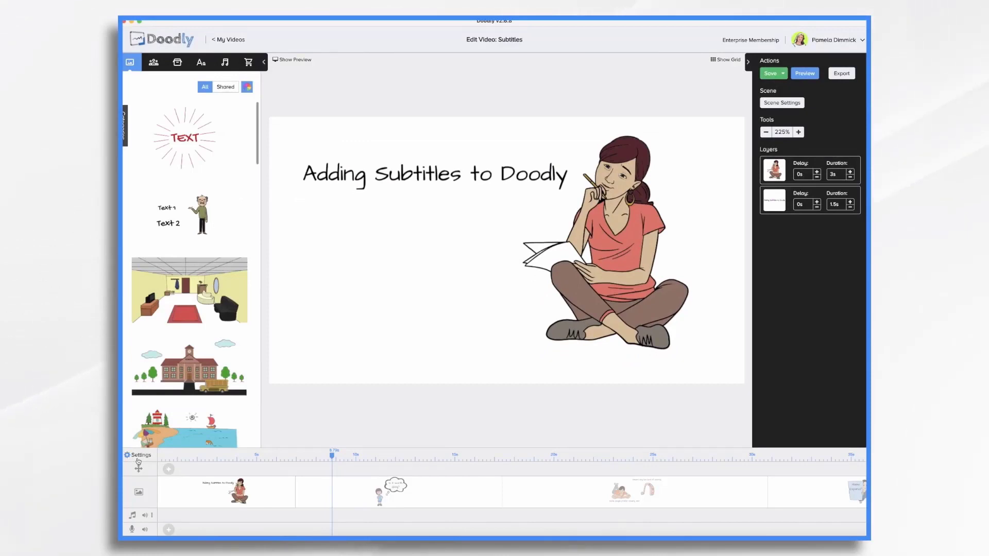
pyautogui.click(135, 456)
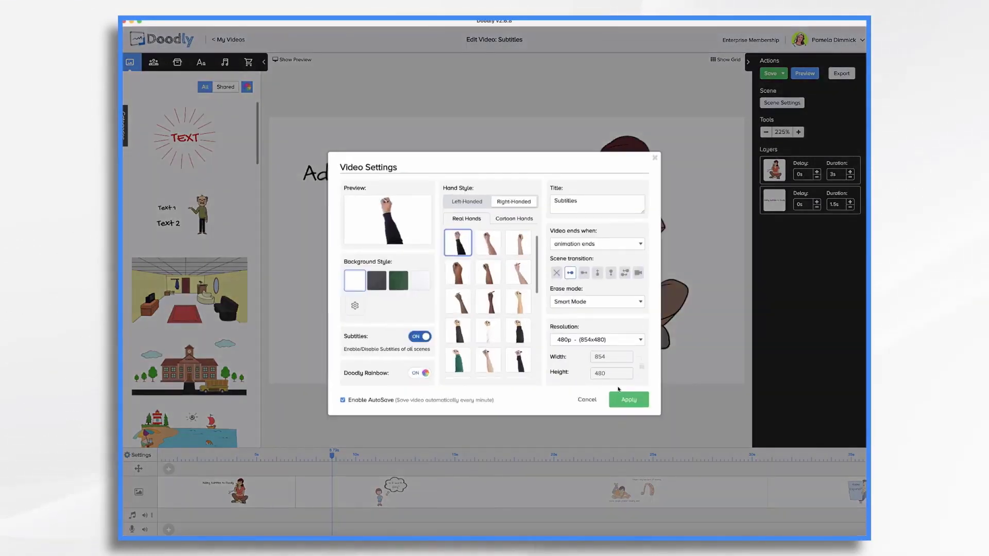
pyautogui.click(629, 400)
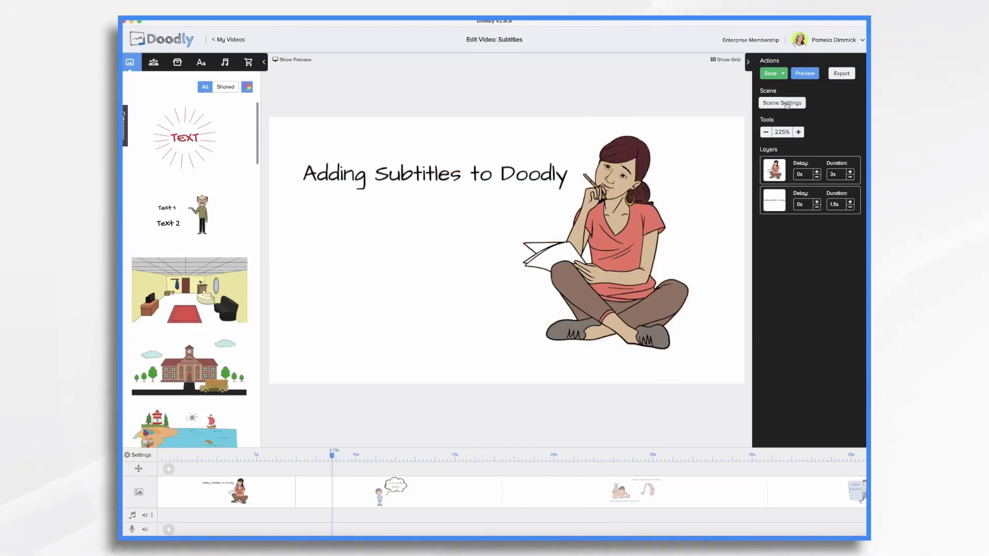
# Turn off the subtitle for only the "Adding Subtitles to Doodly" scene and apply the scene settings
pyautogui.click(787, 103)
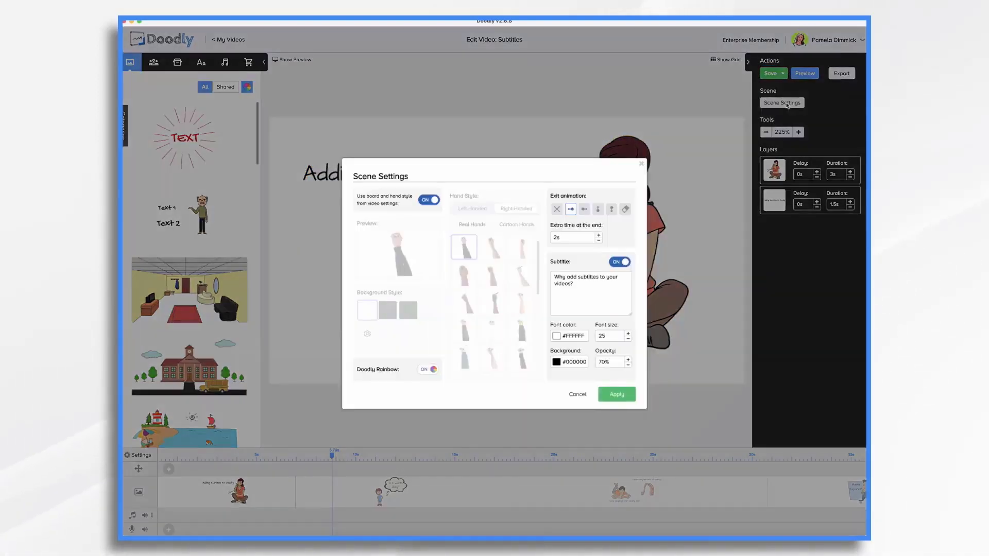
pyautogui.click(624, 260)
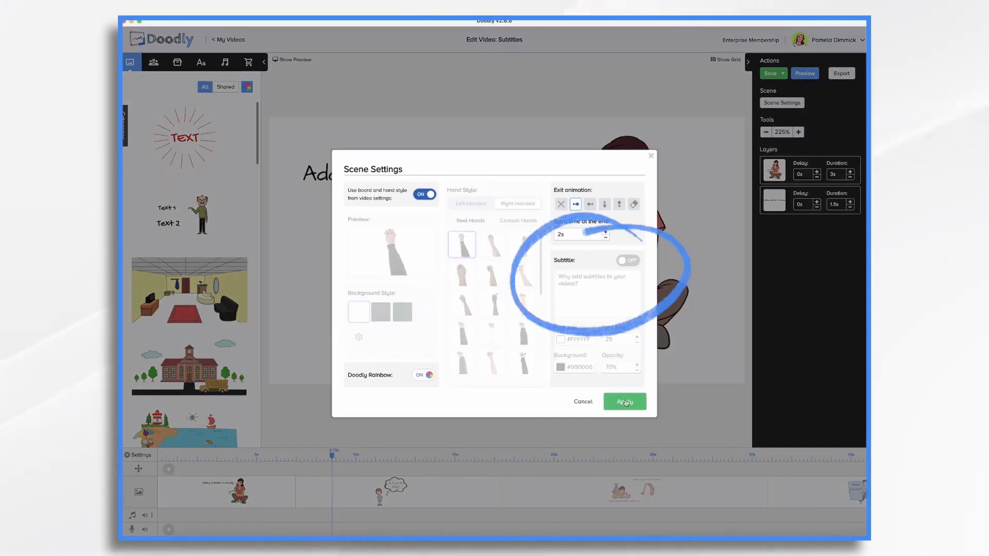
pyautogui.click(624, 402)
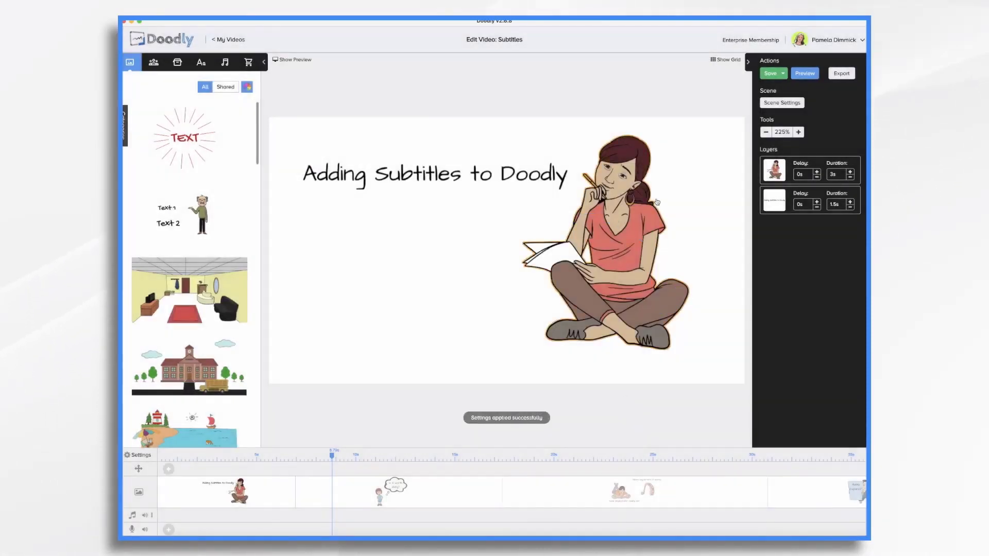
# Set the "Is it worth doing?" scene's subtitle background to red #F41515 with 50% opacity
pyautogui.click(447, 502)
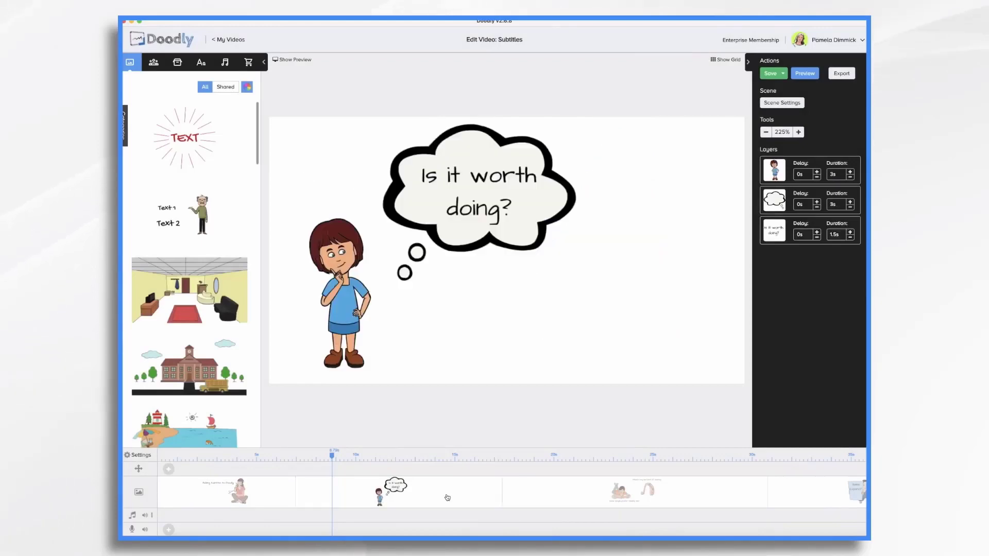
pyautogui.click(783, 103)
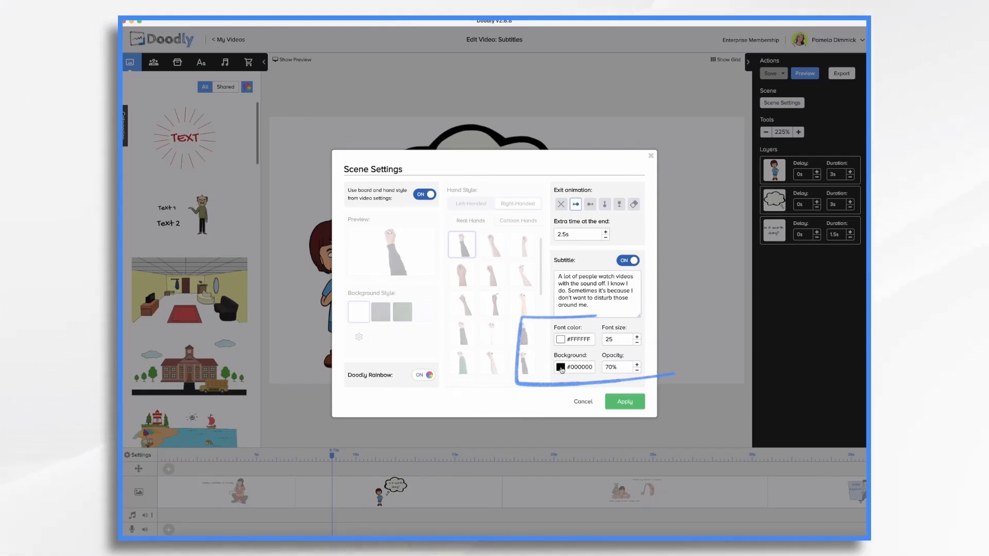
pyautogui.click(560, 368)
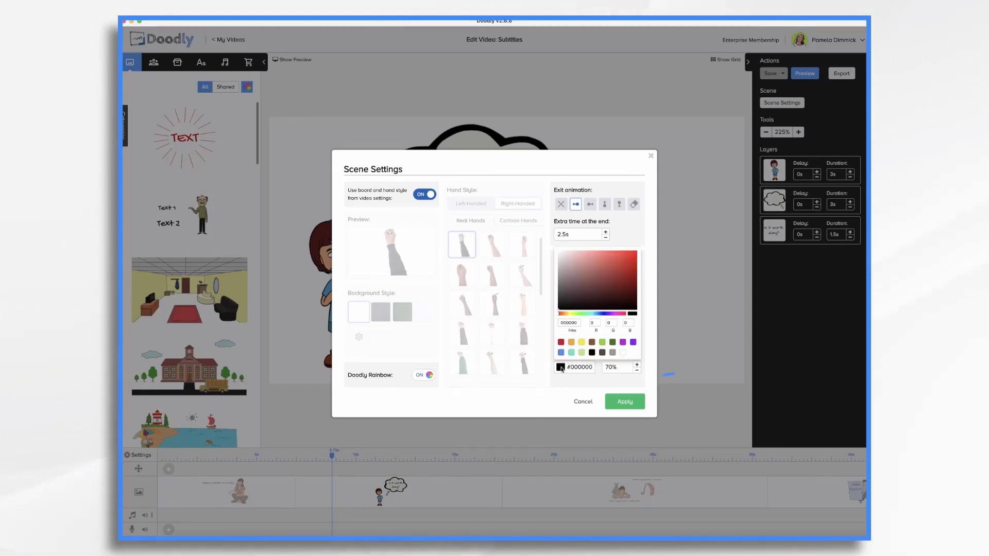
pyautogui.click(631, 255)
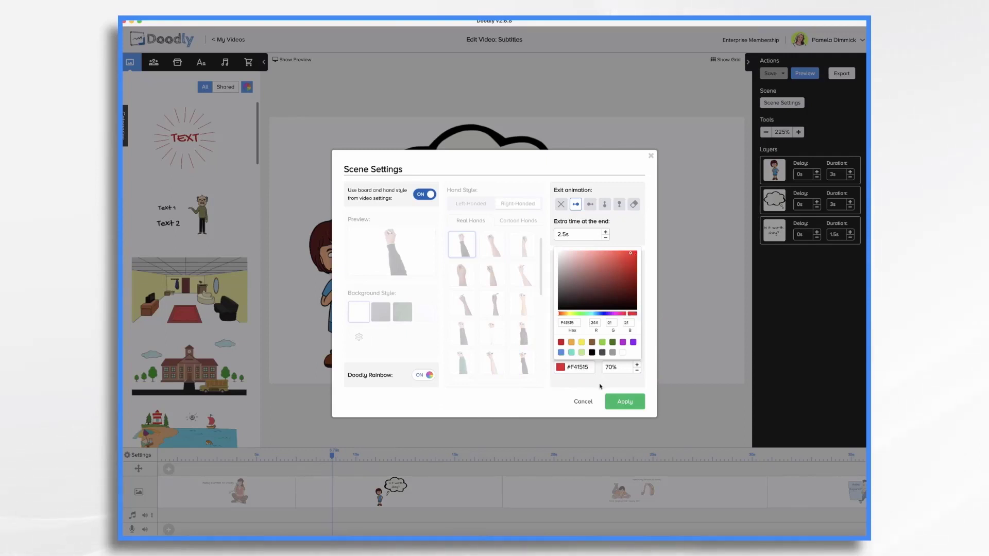
pyautogui.click(636, 371)
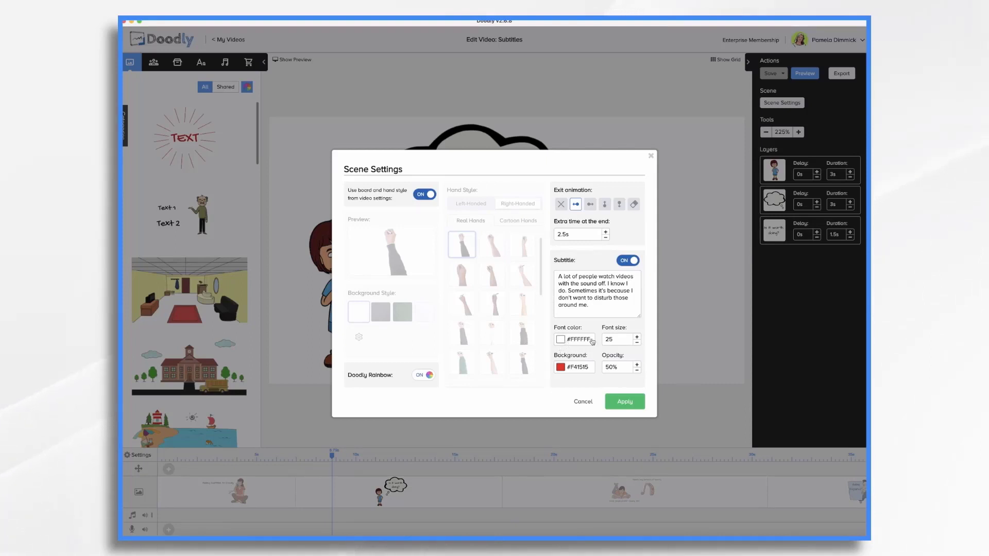
# Increase the subtitle font size to 36 and apply the scene settings
pyautogui.click(638, 338)
pyautogui.click(637, 338)
pyautogui.click(637, 338)
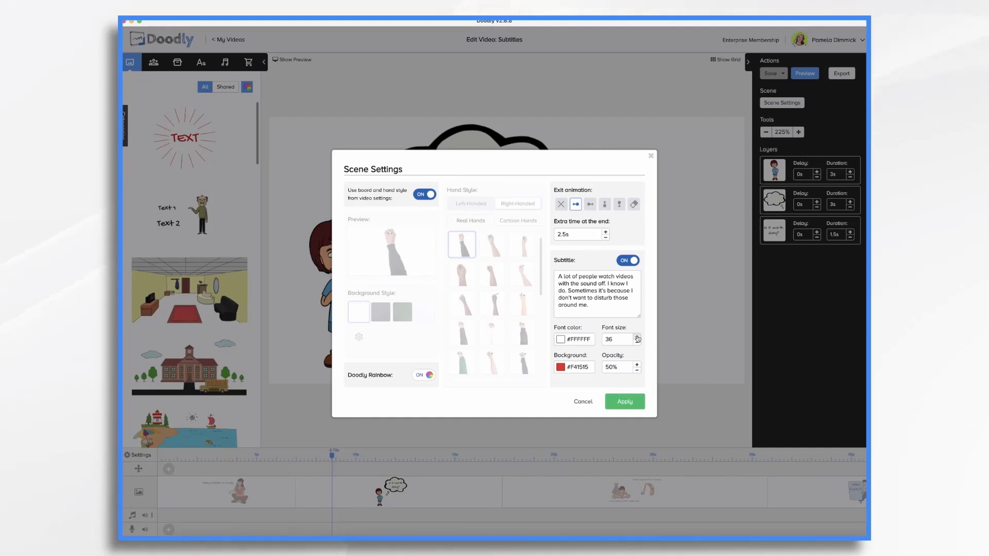
pyautogui.click(624, 402)
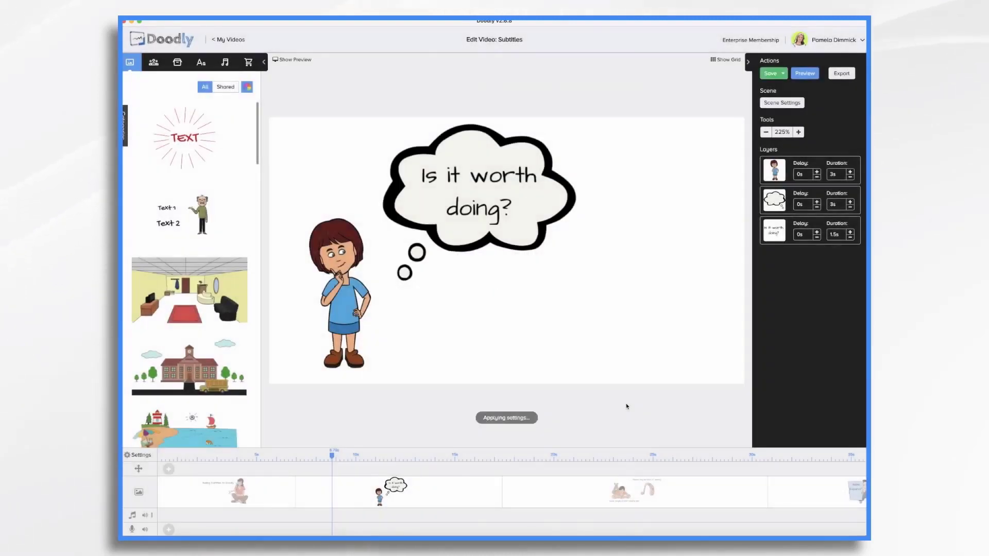
# Preview only the "Is it worth doing?" scene to check its subtitle styling, and close the preview
pyautogui.rightClick(459, 493)
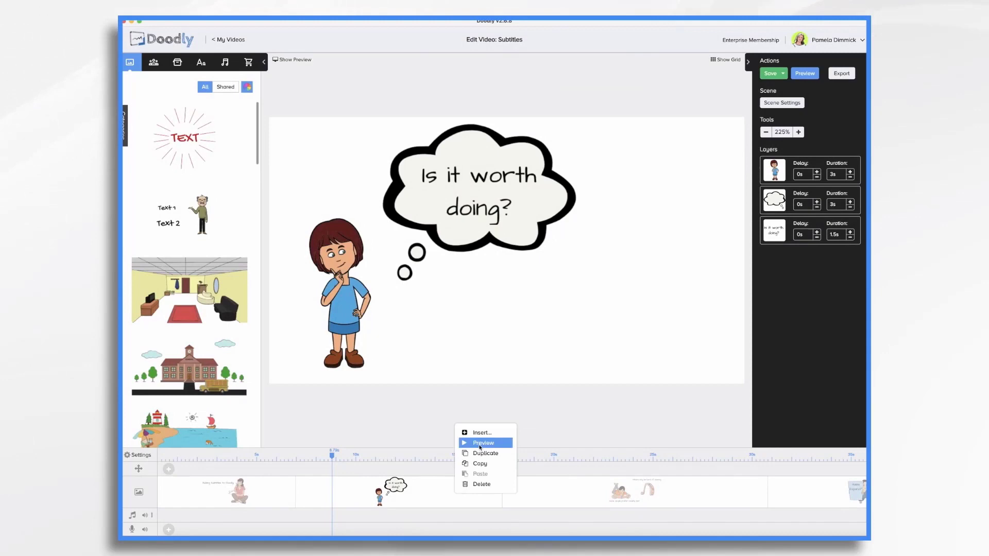
pyautogui.click(480, 443)
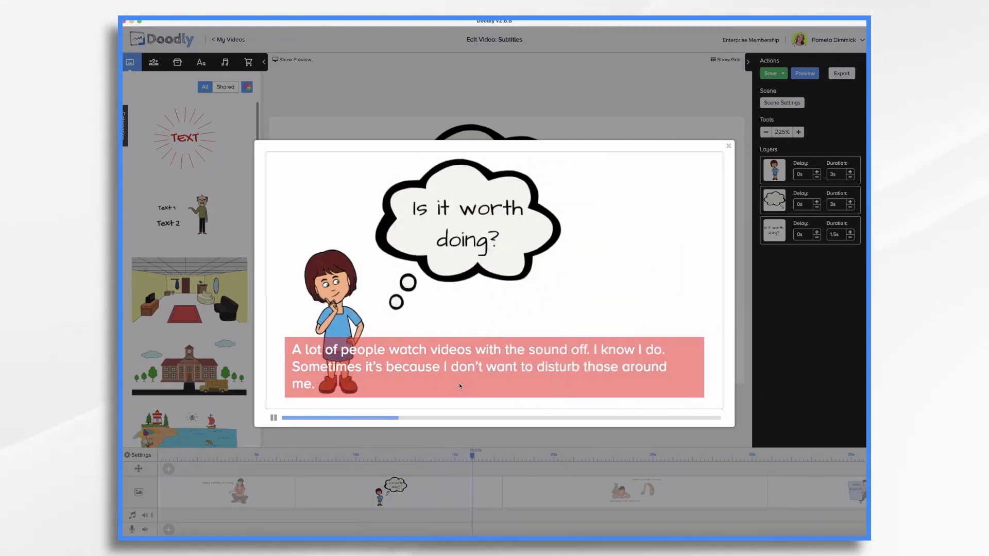
pyautogui.click(728, 147)
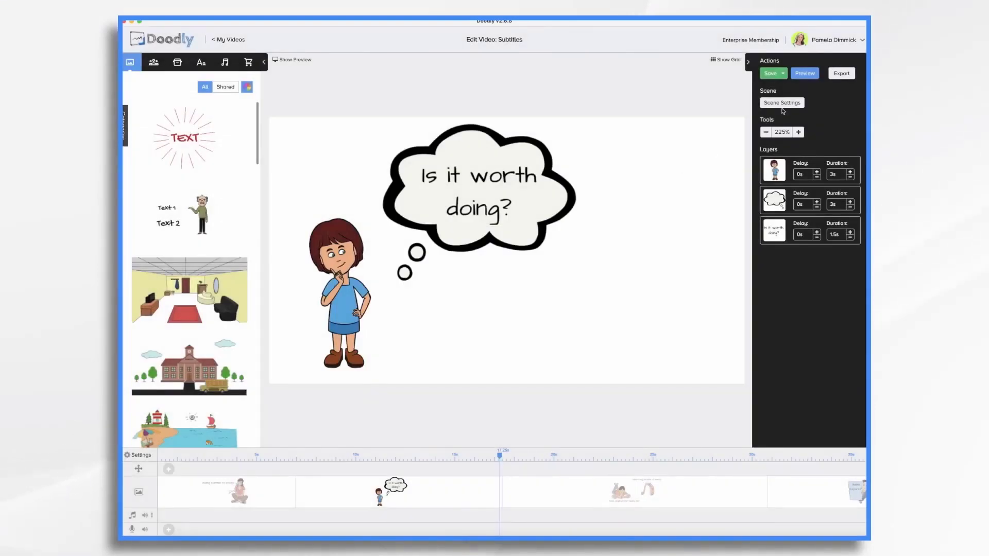
# Replace the entire subtitle text of the "Is it worth doing?" scene with "New text"
pyautogui.click(785, 106)
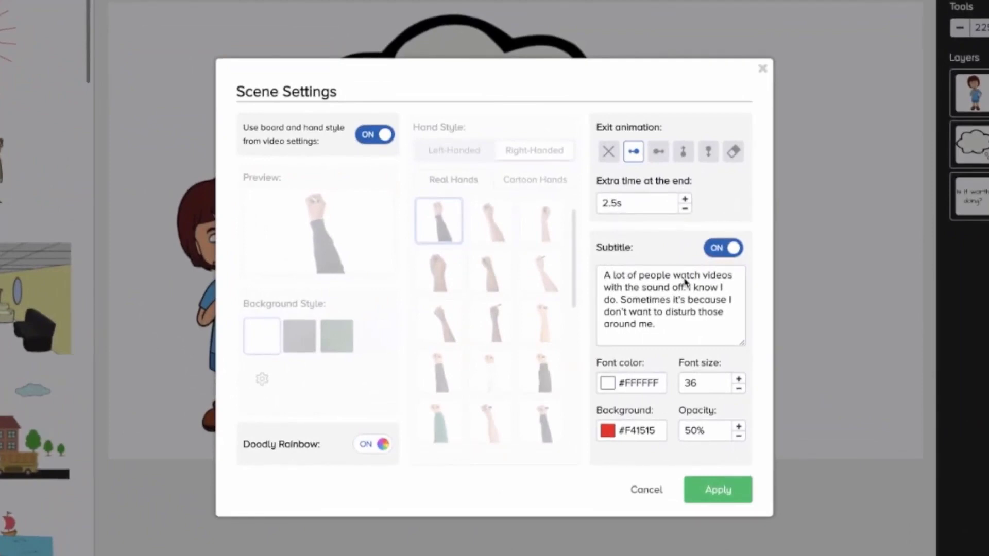
pyautogui.write('New text')
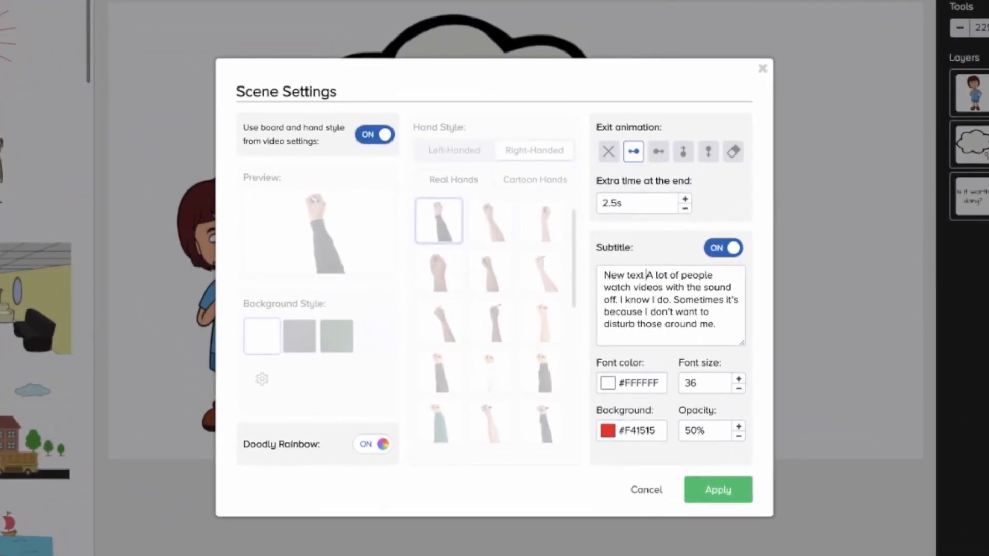
pyautogui.hotkey('shift', 'Down')
pyautogui.hotkey('shift', 'Down')
pyautogui.hotkey('shift', 'Down')
pyautogui.hotkey('shift', 'Down')
pyautogui.hotkey('shift', 'Down')
pyautogui.press('BackSpace')
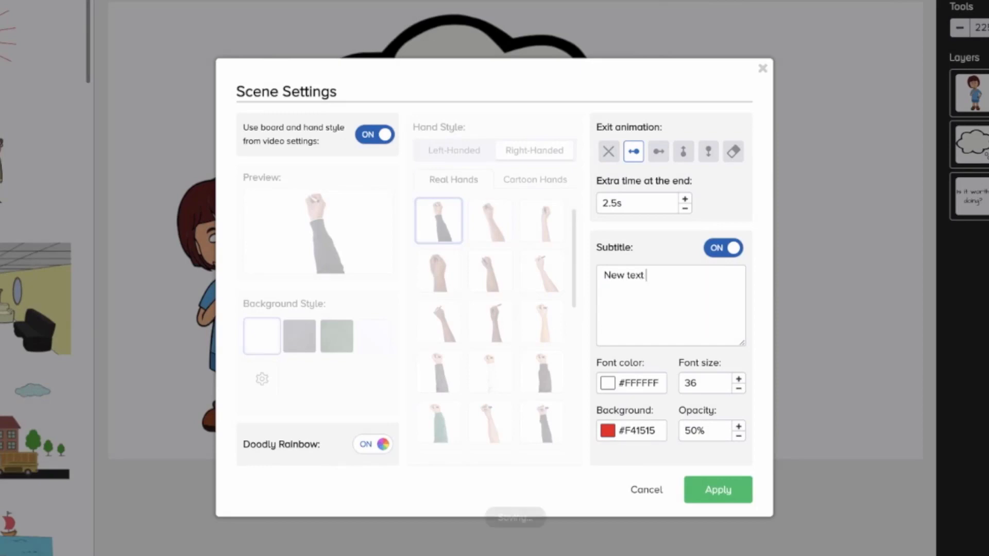
pyautogui.write('.')
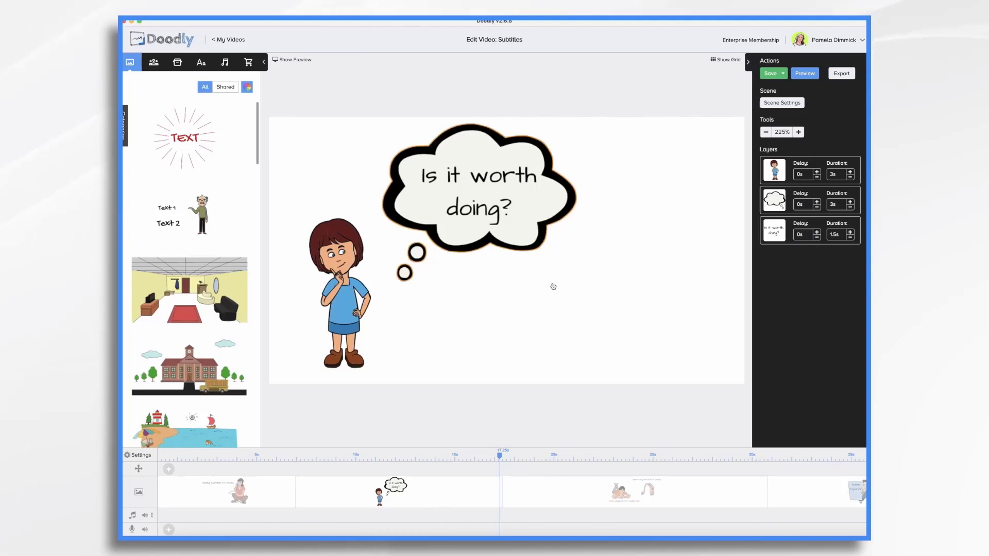
# Preview only the final "Doodly Notes!" scene with its long subtitle, and close the preview
pyautogui.hscroll(6, 701, 473)
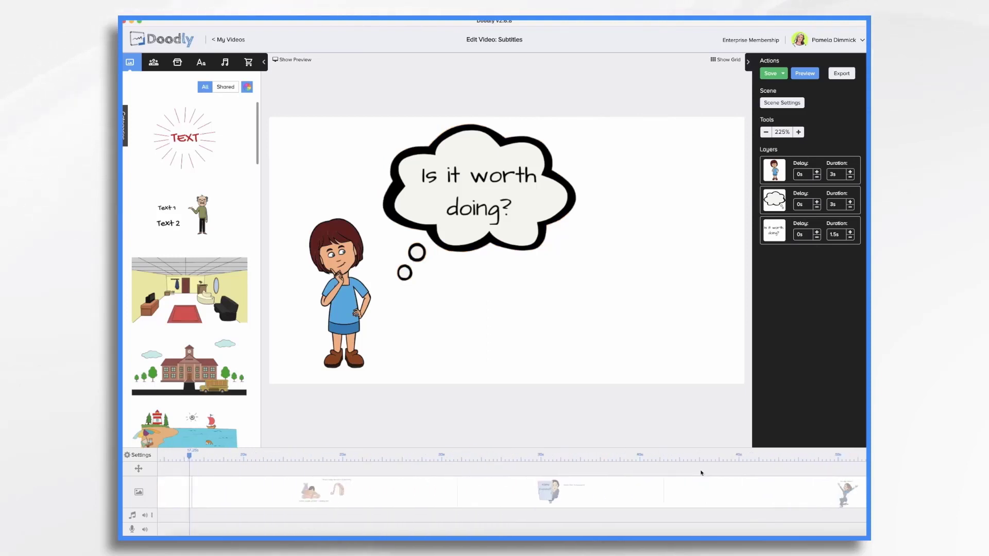
pyautogui.hscroll(4, 669, 476)
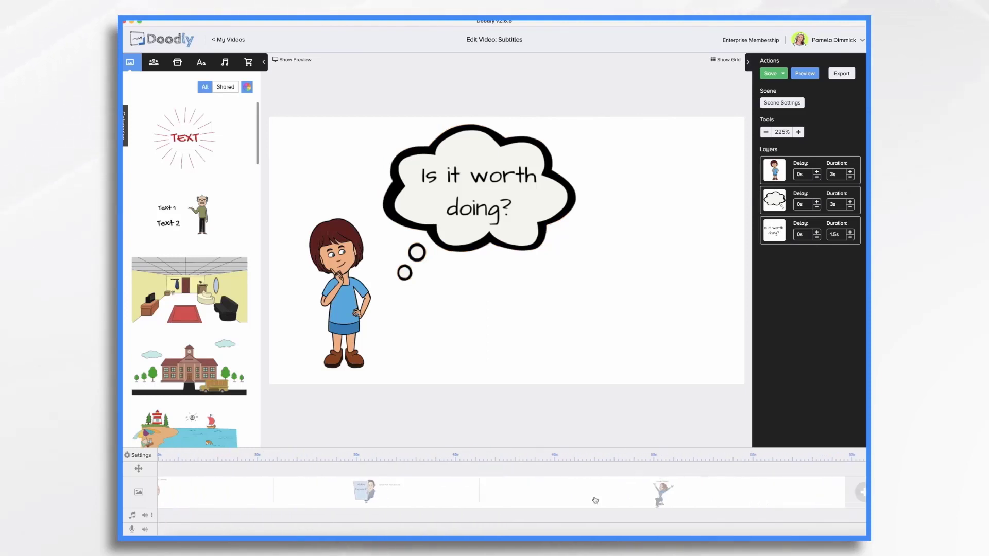
pyautogui.click(595, 500)
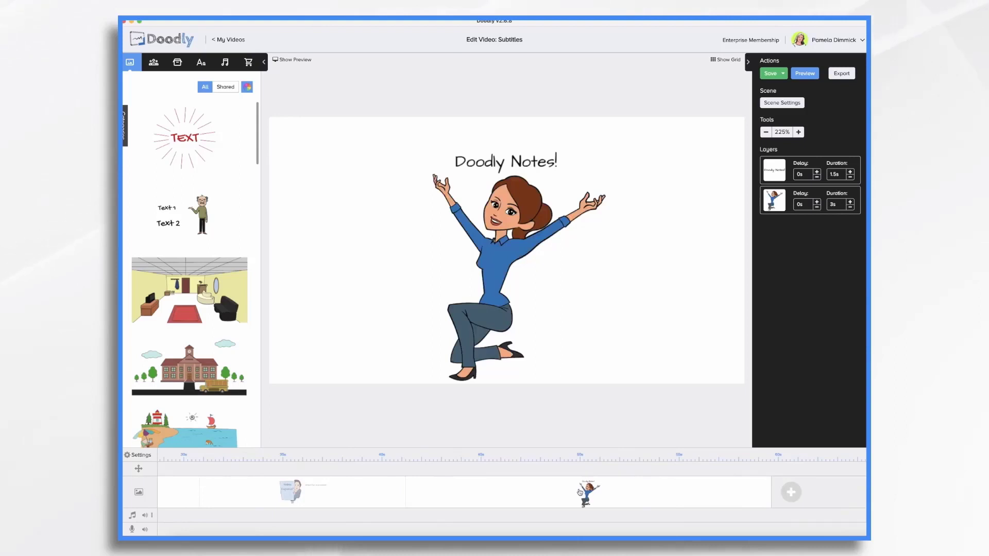
pyautogui.rightClick(580, 491)
pyautogui.click(597, 445)
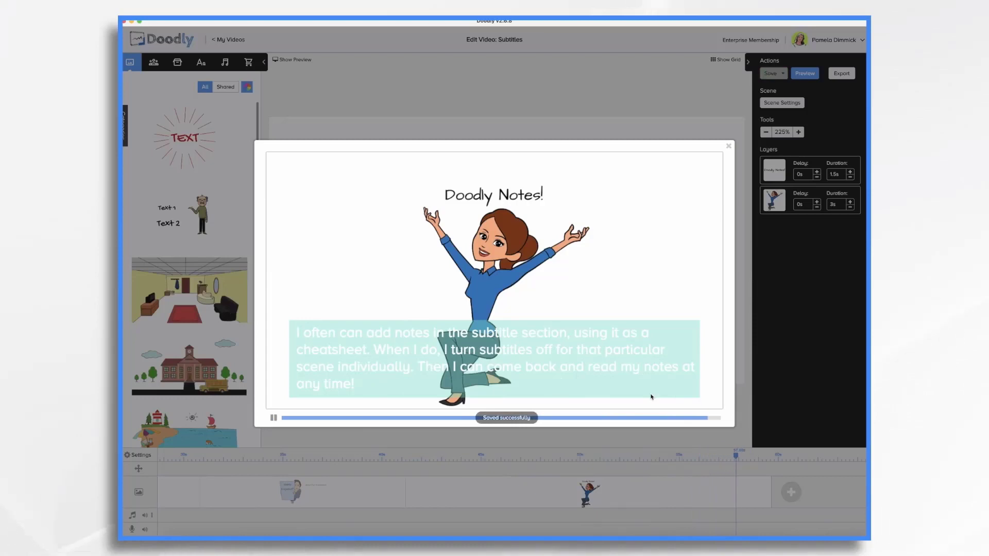
pyautogui.click(729, 147)
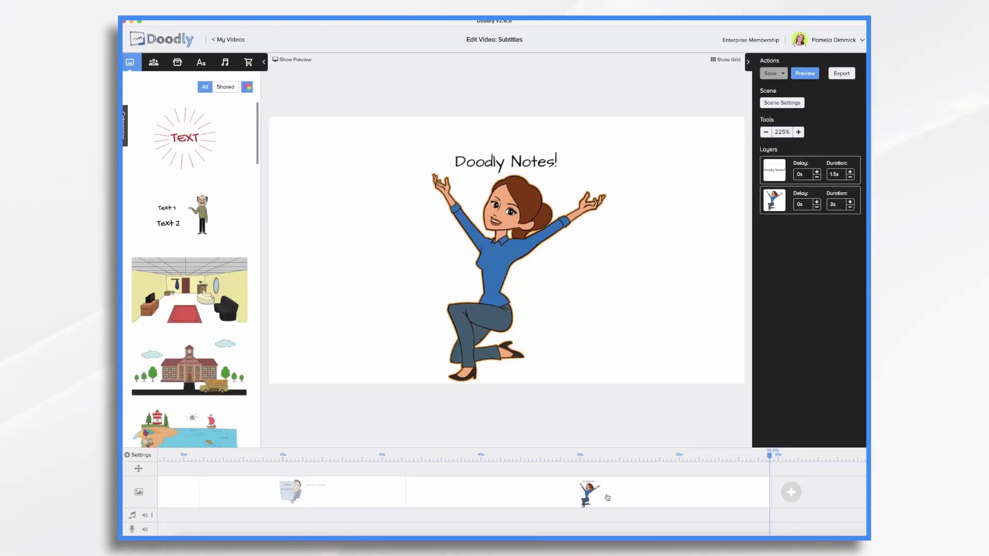
# Duplicate the "Doodly Notes!" scene on the timeline
pyautogui.rightClick(607, 498)
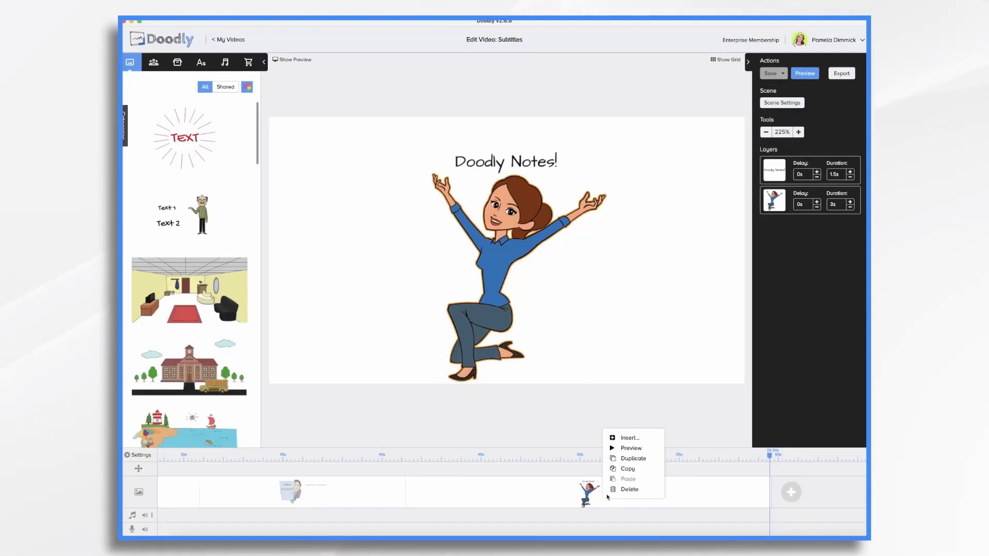
pyautogui.click(621, 458)
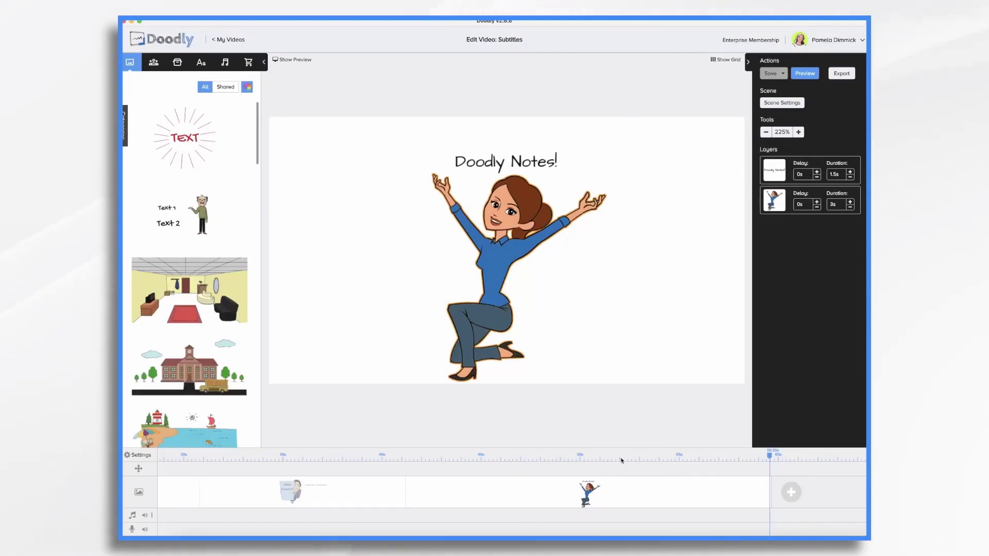
# Duplicate the "Doodly Notes!" scene once more on the timeline so that the long subtitle can span three scenes
pyautogui.hscroll(3, 626, 500)
pyautogui.rightClick(627, 500)
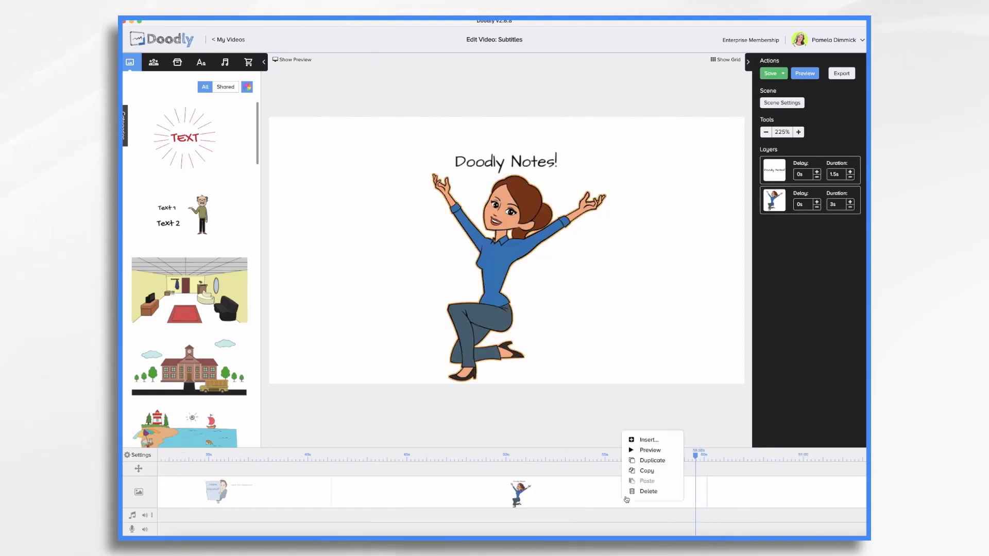
pyautogui.click(639, 460)
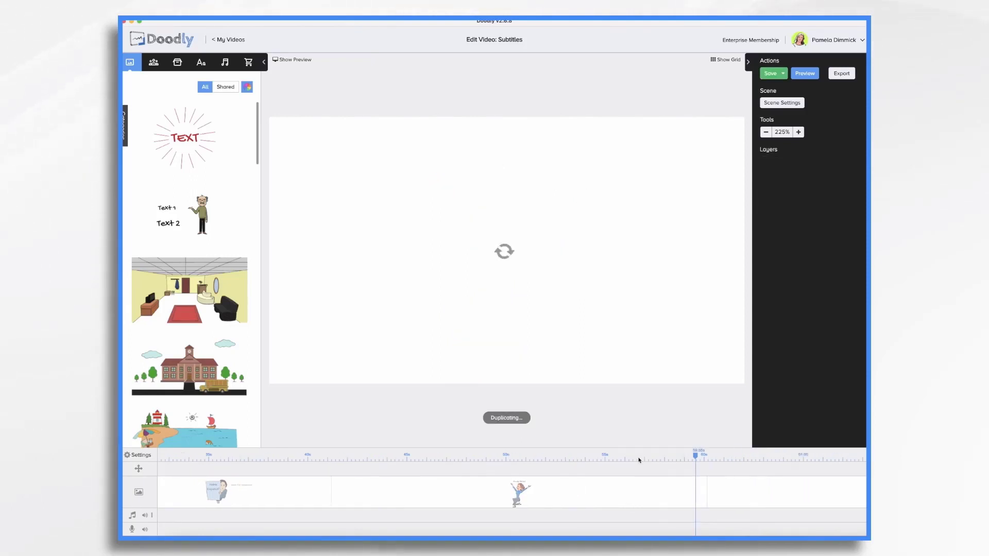
pyautogui.click(583, 492)
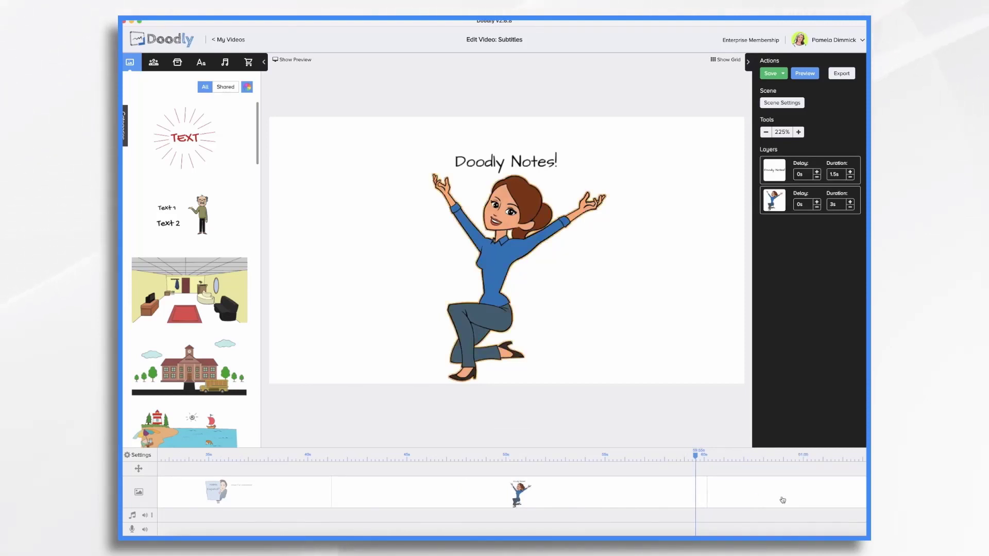
pyautogui.hscroll(5, 778, 498)
pyautogui.hscroll(5, 783, 500)
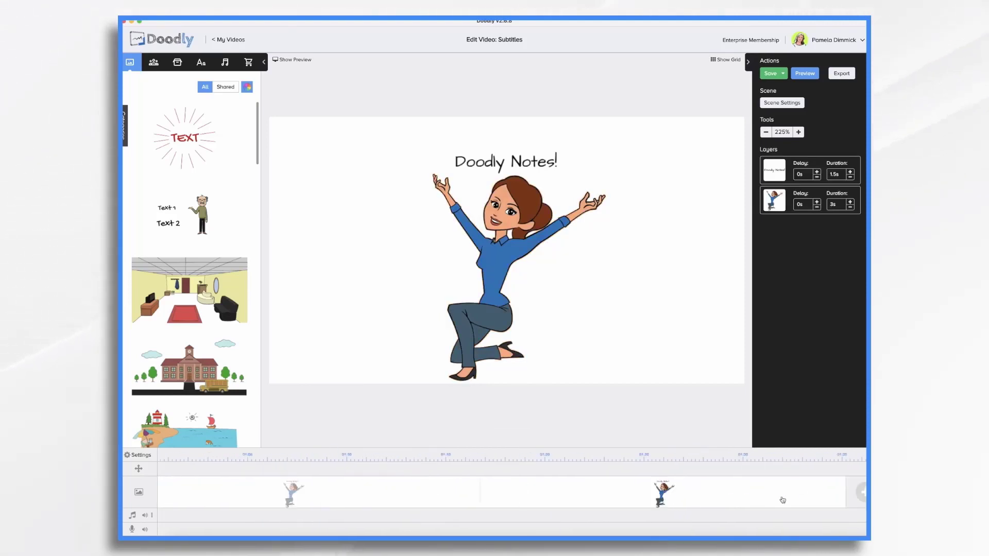
# In the first "Doodly Notes!" scene, set the extra end time to 0.5s and keep only the subtitle's first sentence, ending in "cheatsheet."
pyautogui.hscroll(-2, 364, 493)
pyautogui.hscroll(-4, 364, 494)
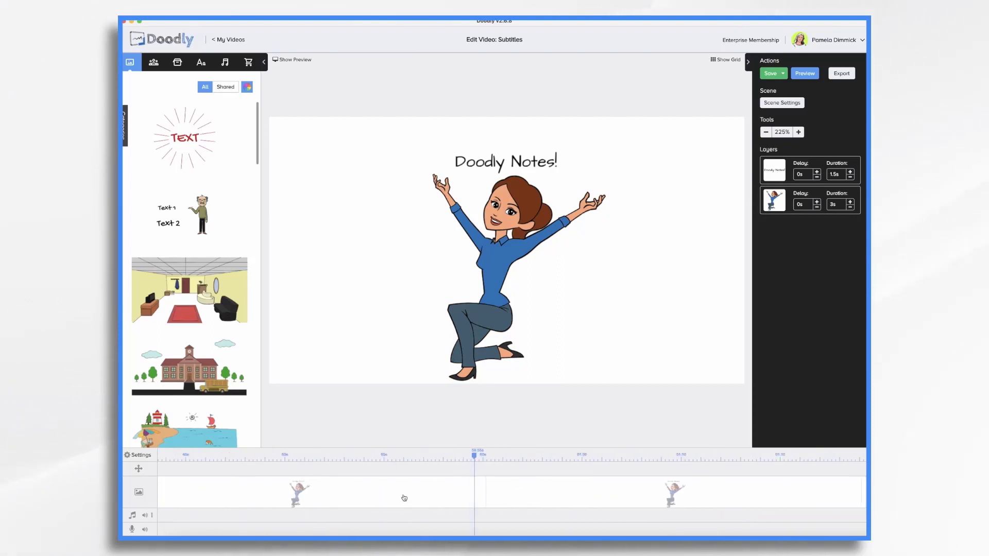
pyautogui.hscroll(-4, 405, 498)
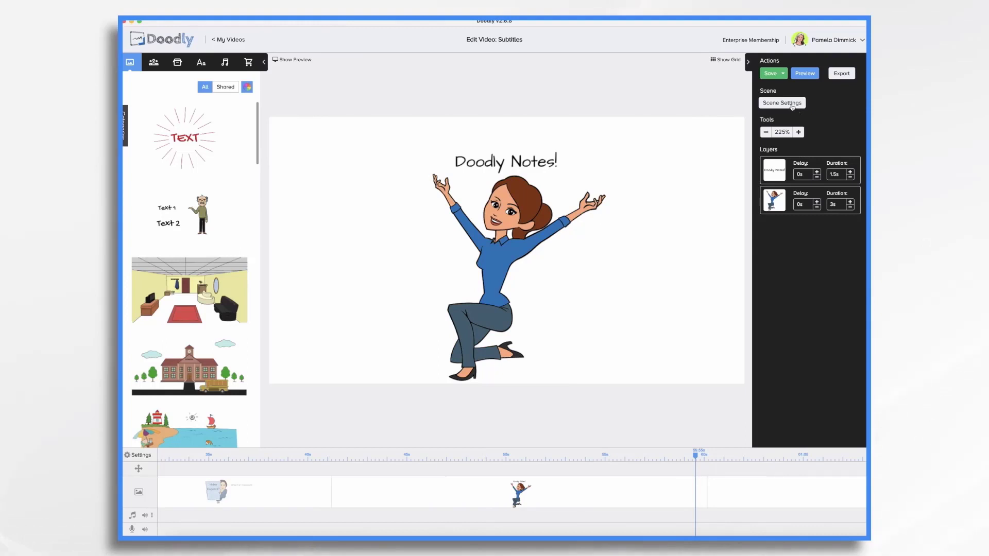
pyautogui.click(792, 103)
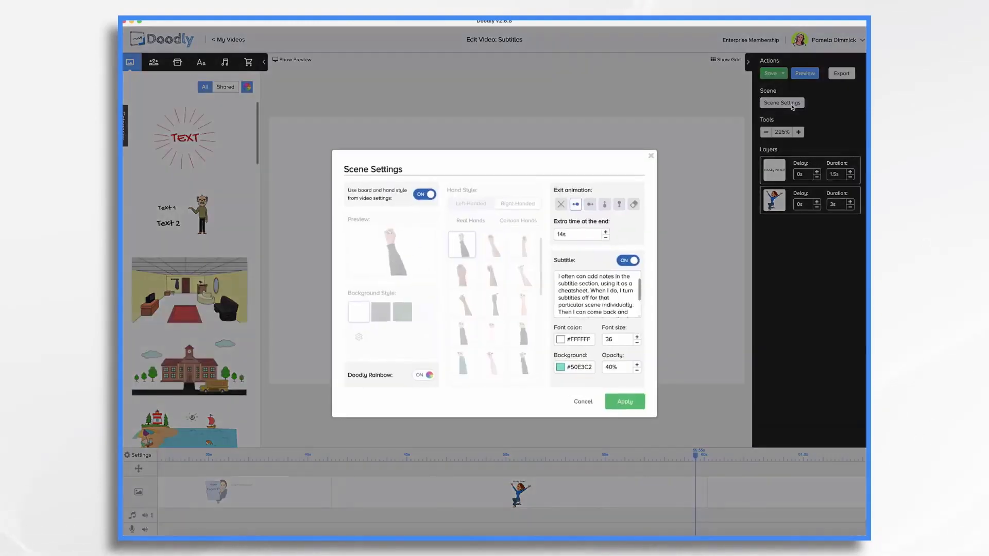
pyautogui.doubleClick(576, 235)
pyautogui.press('BackSpace')
pyautogui.moveTo(591, 291); pyautogui.dragTo(630, 309)
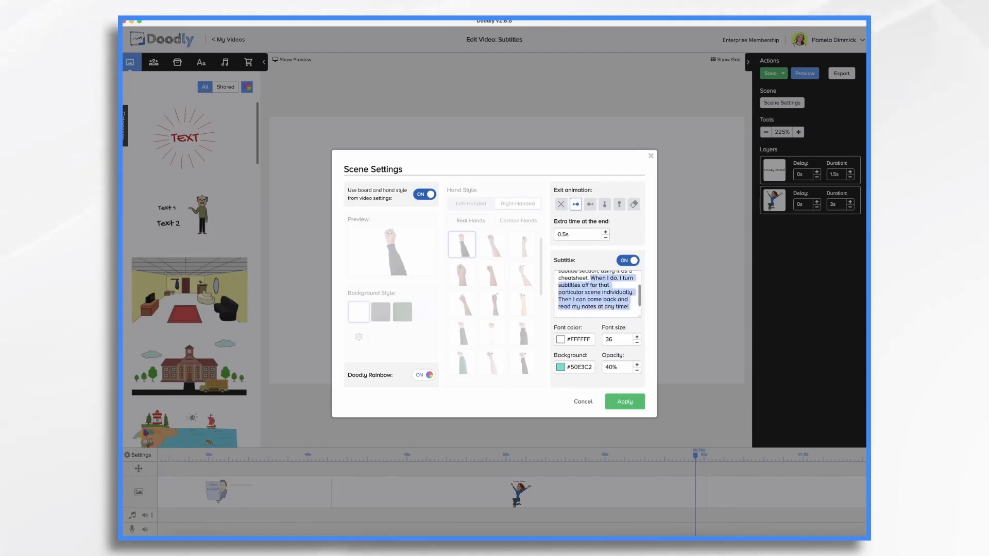
pyautogui.press('BackSpace')
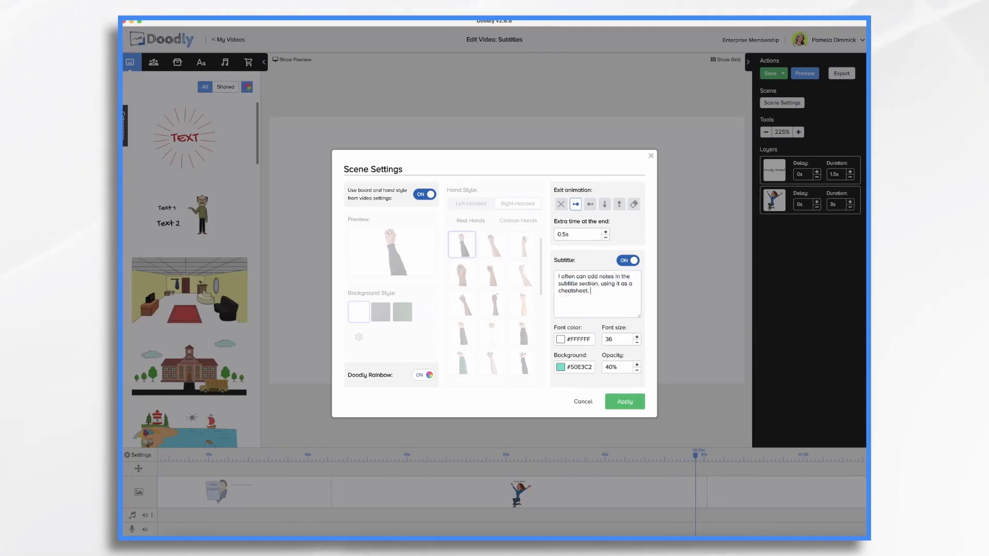
pyautogui.click(630, 402)
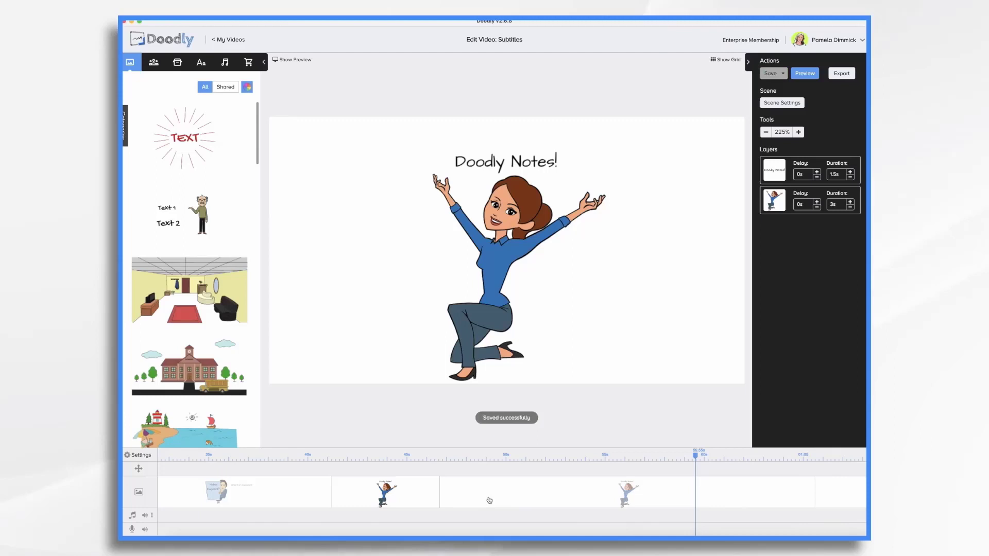
# Set the duration of both the text and the character layer in the second "Doodly Notes!" scene to 0s
pyautogui.hscroll(3, 482, 504)
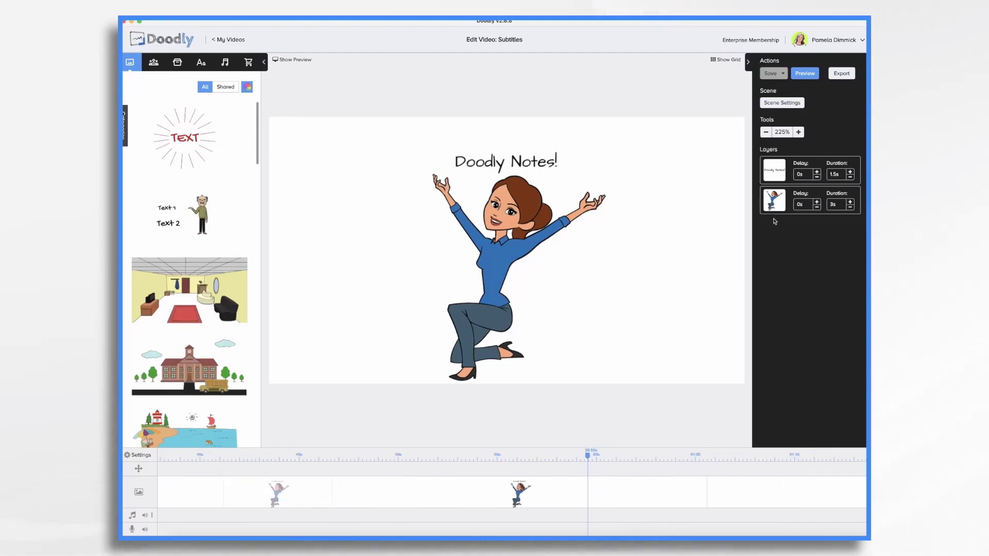
pyautogui.click(838, 175)
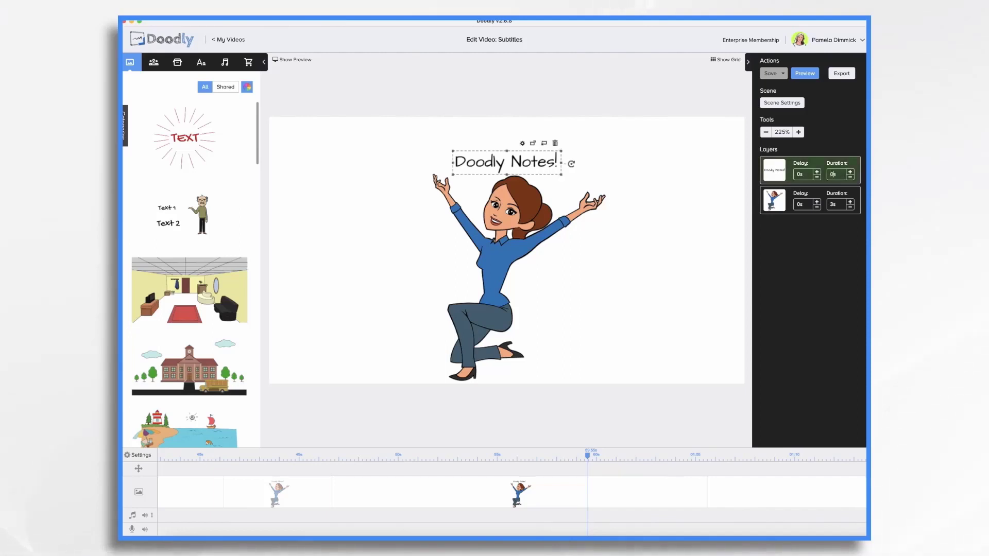
pyautogui.click(836, 204)
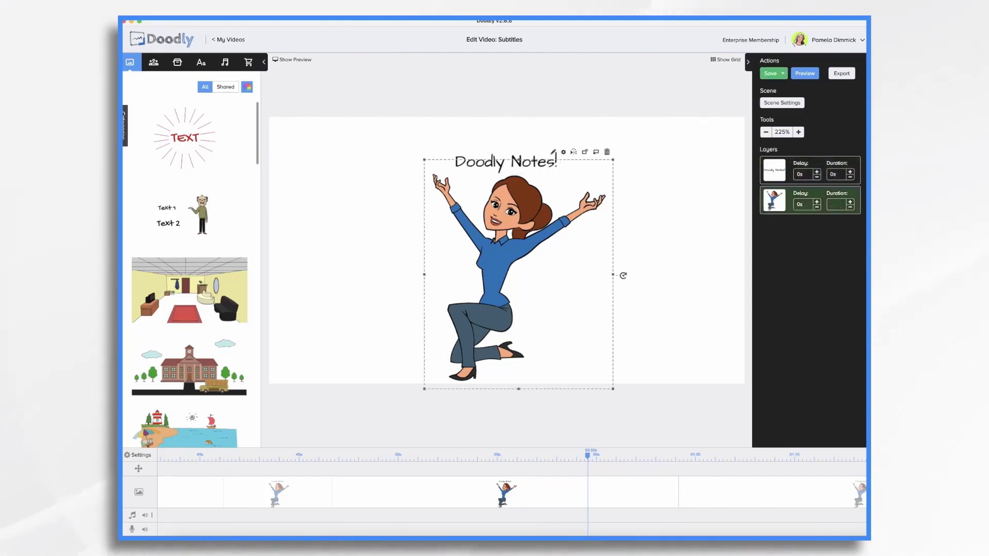
pyautogui.click(856, 195)
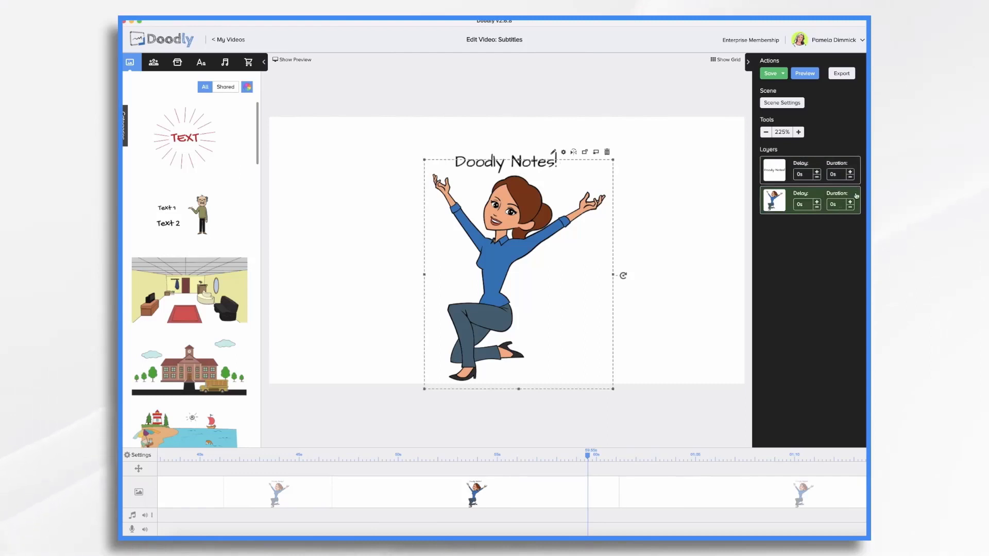
# Trim the second "Doodly Notes!" scene's subtitle to only "When I do, I turn subtitles off for that particular scene individually."
pyautogui.click(778, 103)
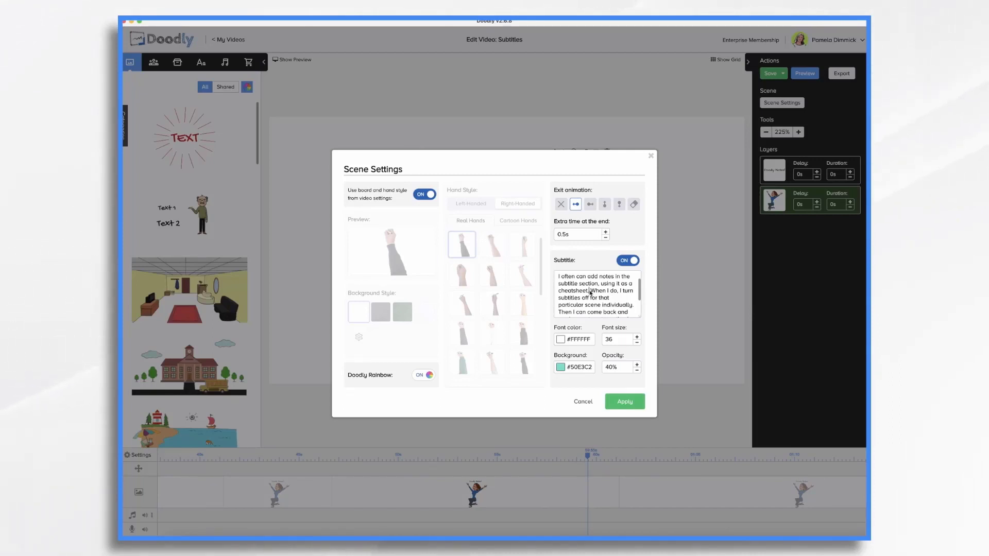
pyautogui.moveTo(590, 291); pyautogui.dragTo(558, 276)
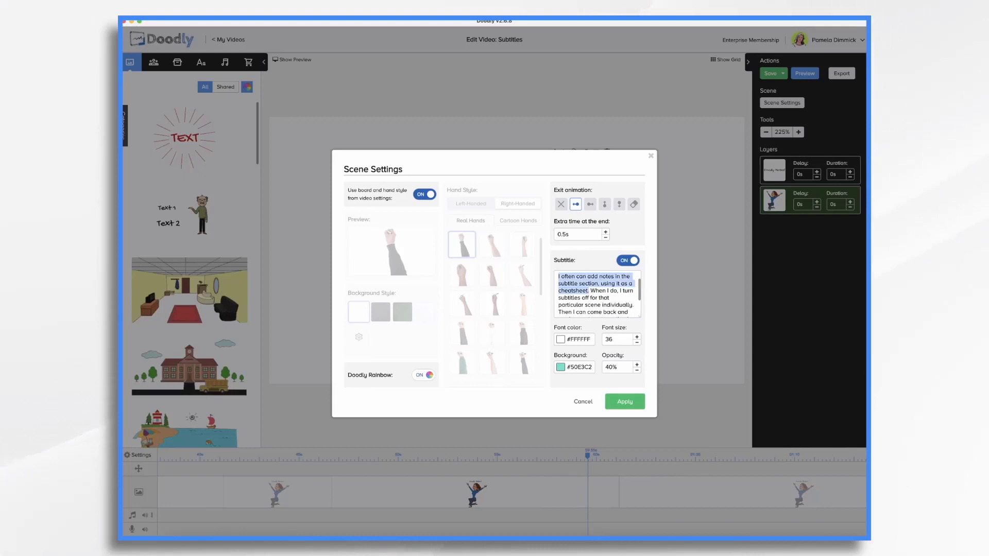
pyautogui.press('BackSpace')
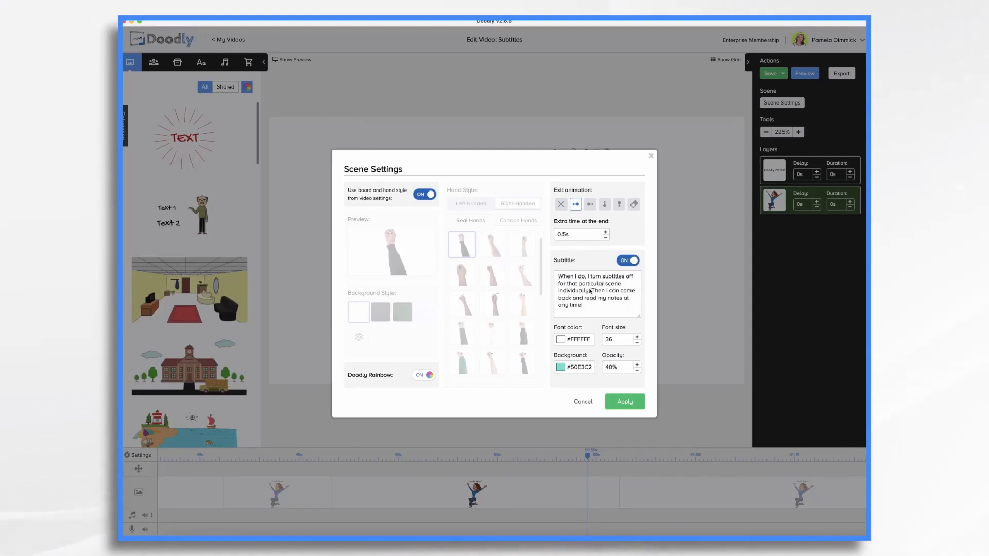
pyautogui.moveTo(592, 291); pyautogui.dragTo(583, 305)
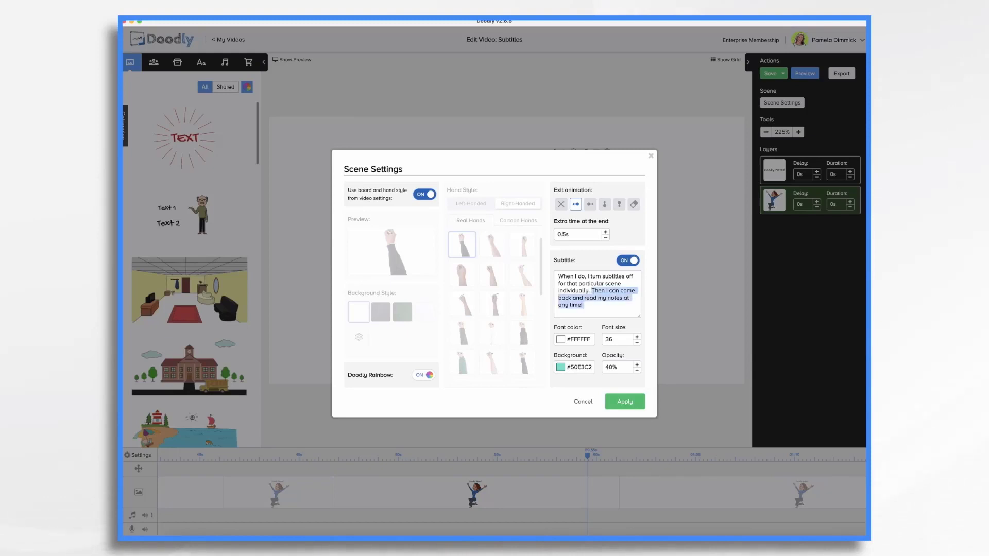
pyautogui.press('BackSpace')
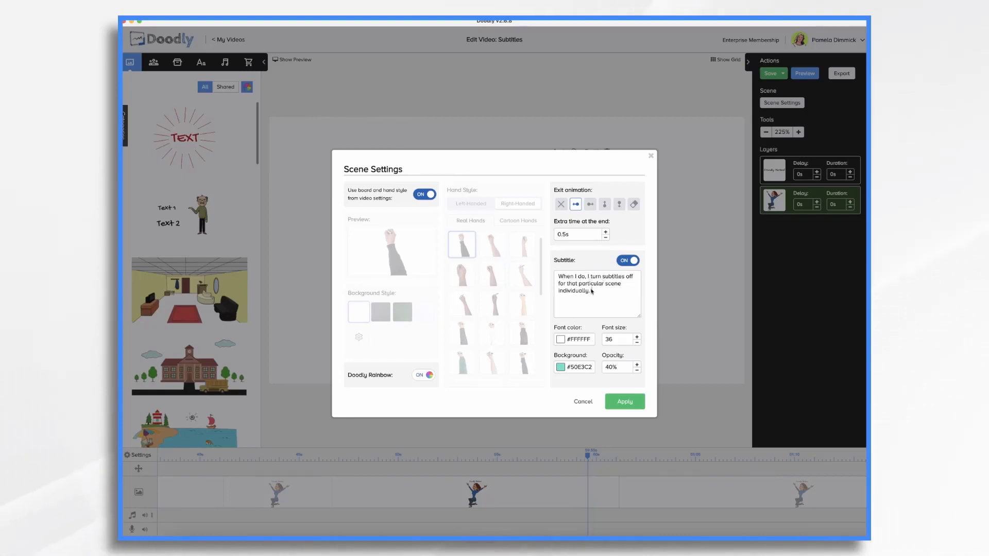
# Set the second "Doodly Notes!" scene's extra time at the end to 3s and apply the scene settings
pyautogui.click(602, 235)
pyautogui.press('BackSpace')
pyautogui.press('BackSpace')
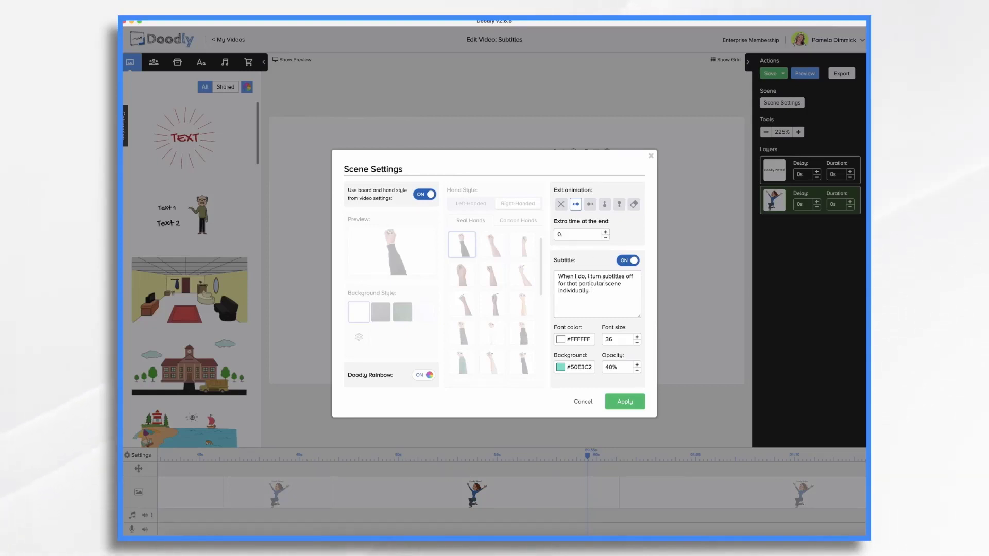
pyautogui.write('3s')
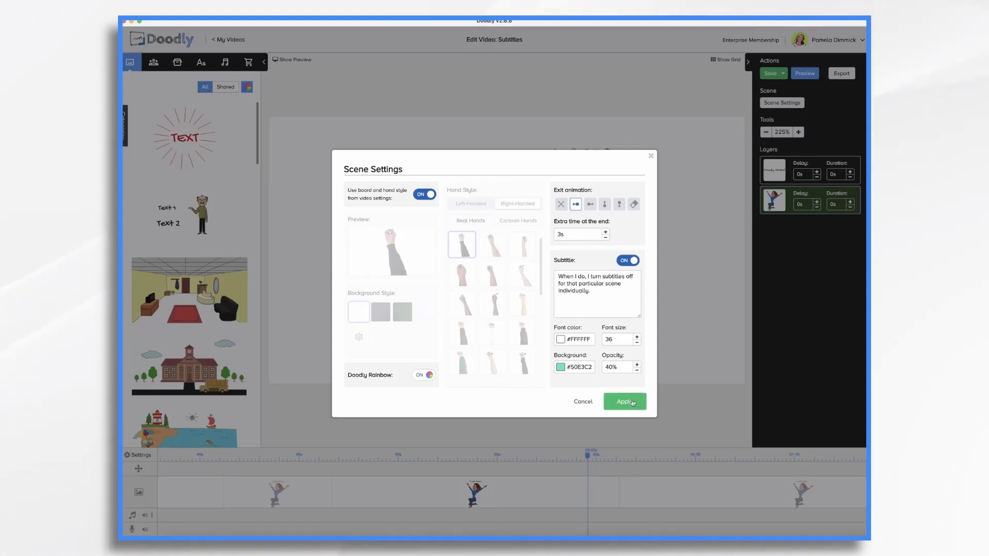
pyautogui.click(633, 402)
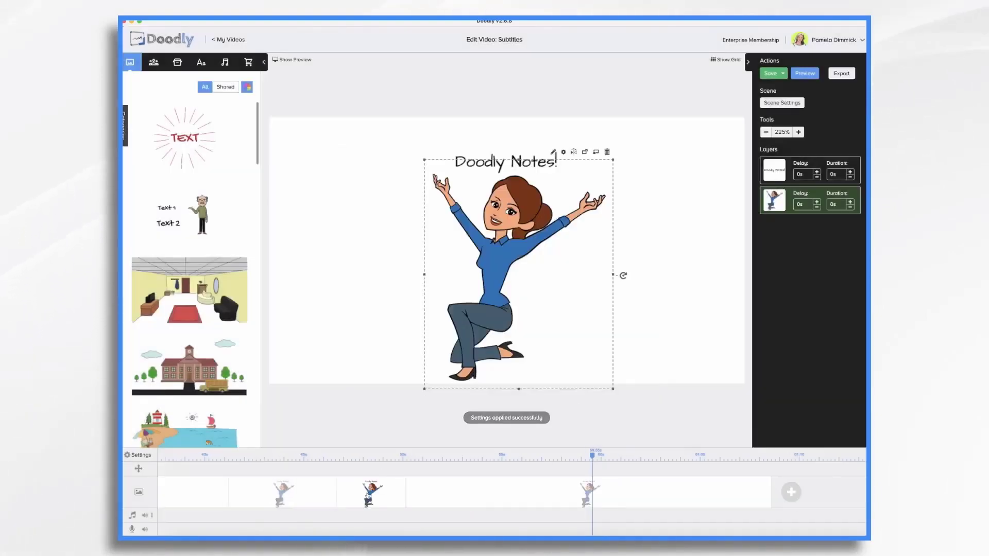
# Set the duration of both the text and the character layer in the third "Doodly Notes!" scene to 0s
pyautogui.click(517, 497)
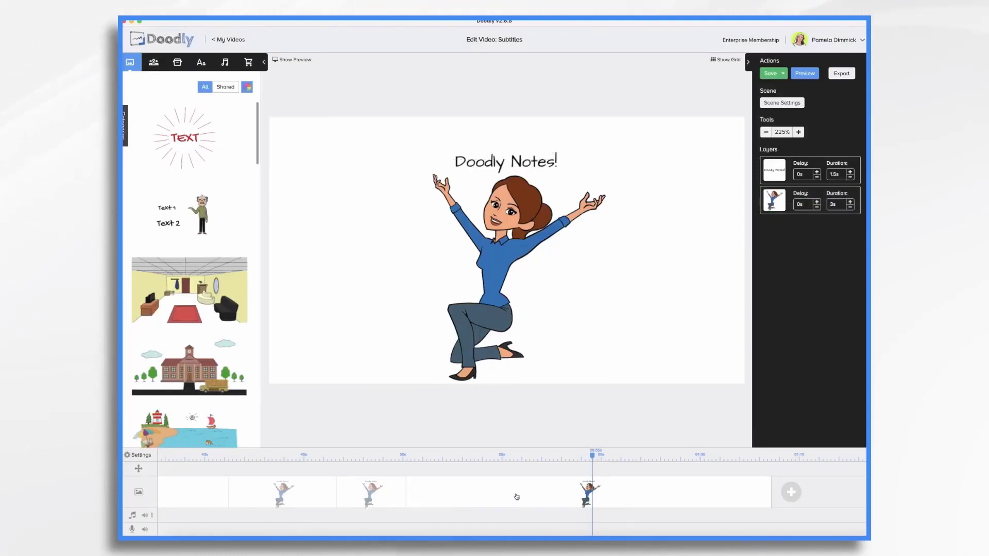
pyautogui.click(841, 175)
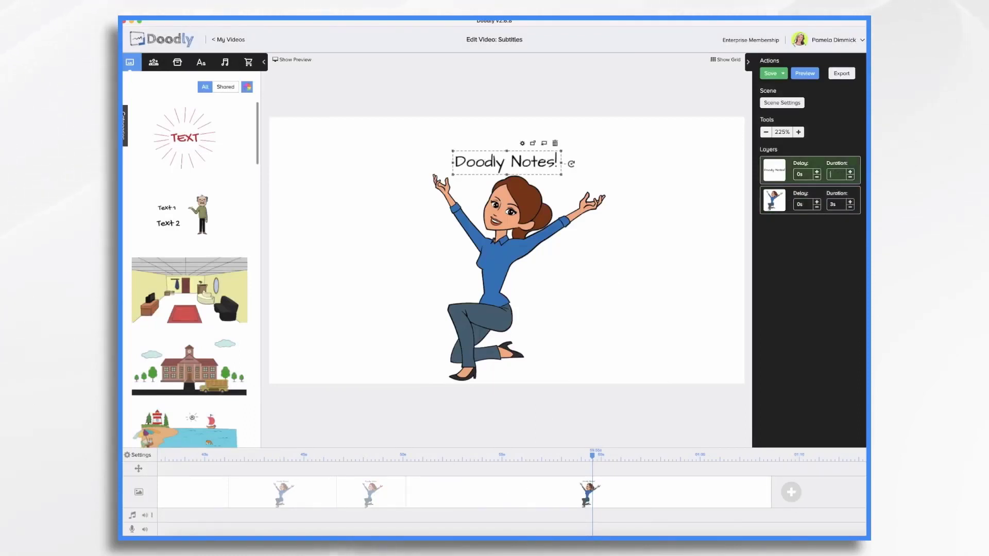
pyautogui.write('1.5')
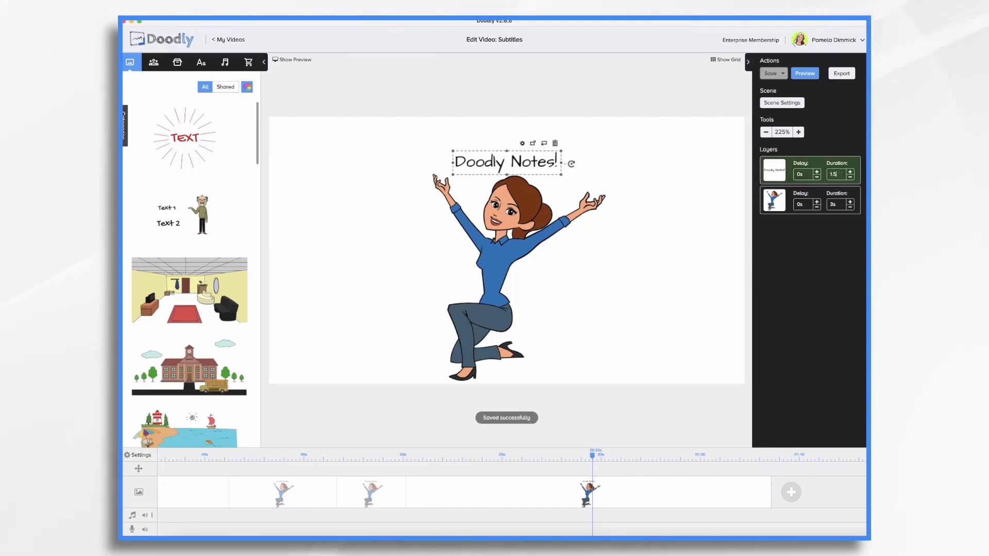
pyautogui.press('Return')
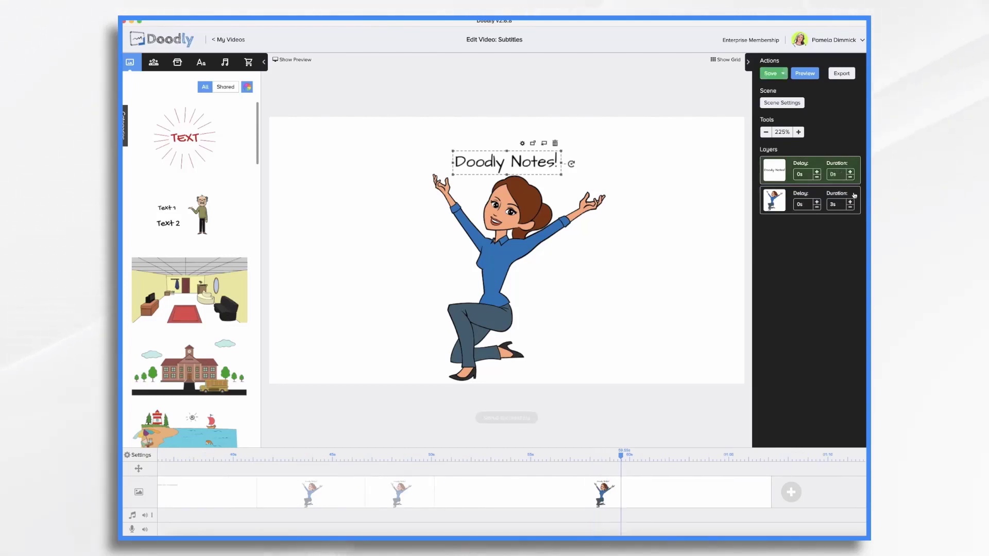
pyautogui.click(835, 205)
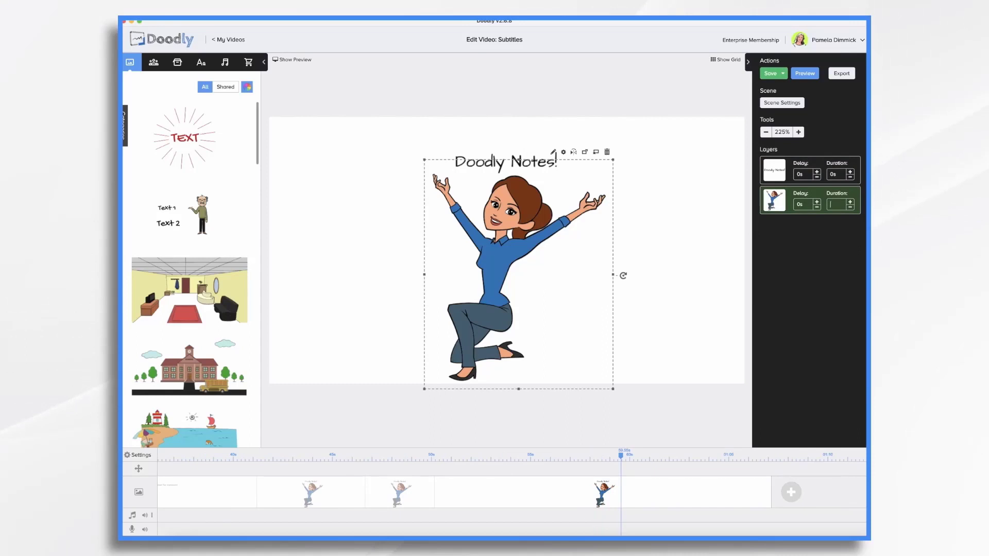
pyautogui.press('Return')
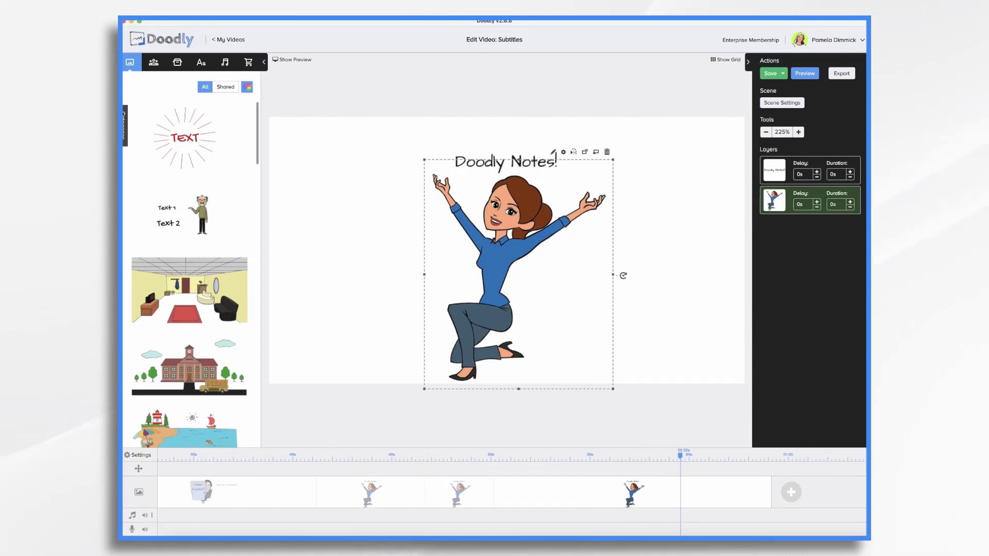
# In the third "Doodly Notes!" scene, keep only the subtitle "Then I can come back and read my notes at any time!" and set 10s extra end time
pyautogui.click(779, 103)
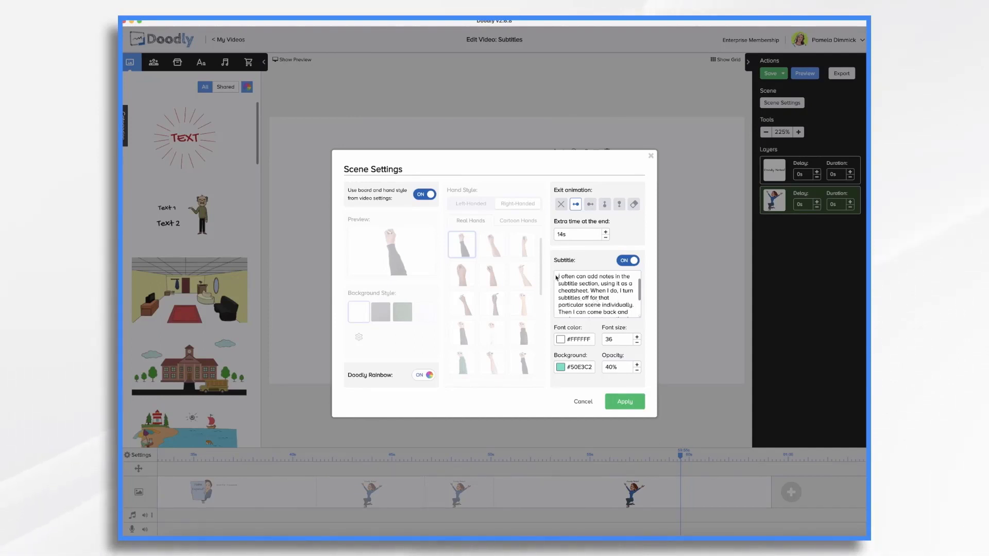
pyautogui.moveTo(557, 277); pyautogui.dragTo(633, 291)
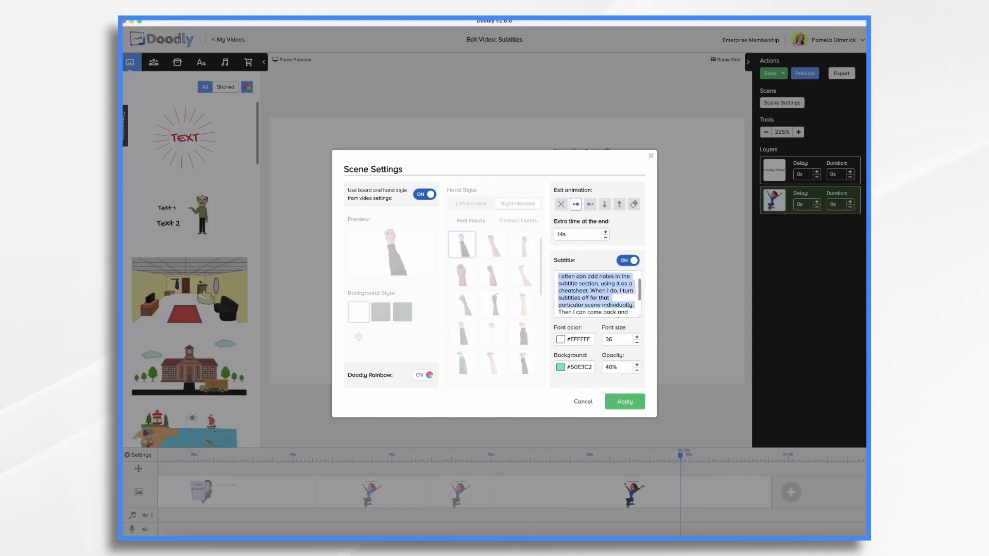
pyautogui.press('BackSpace')
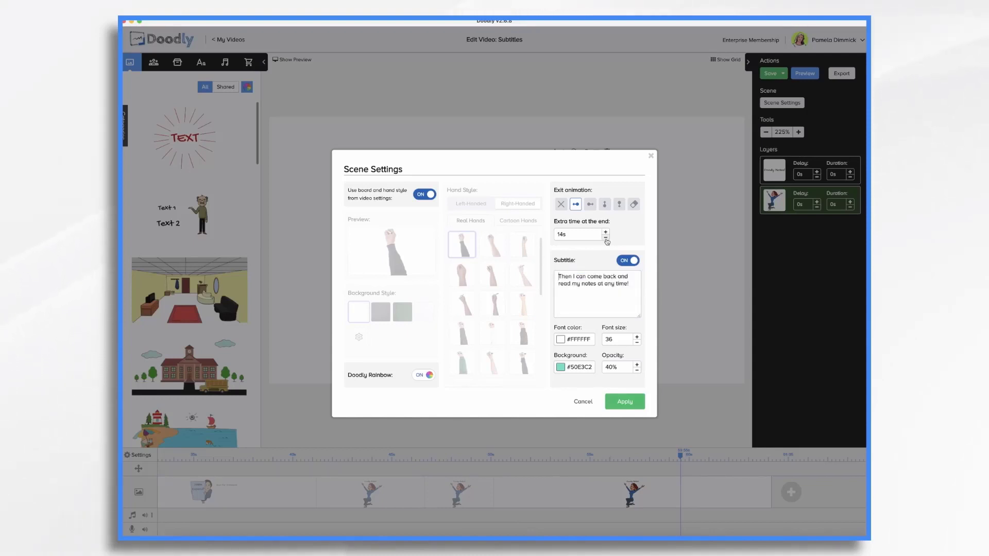
pyautogui.tripleClick(575, 236)
pyautogui.press('BackSpace')
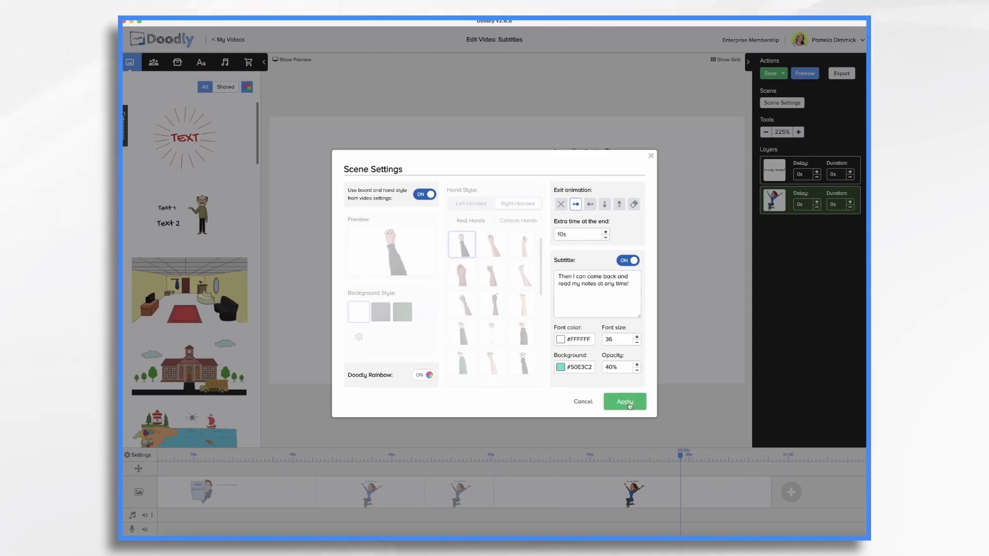
pyautogui.click(624, 401)
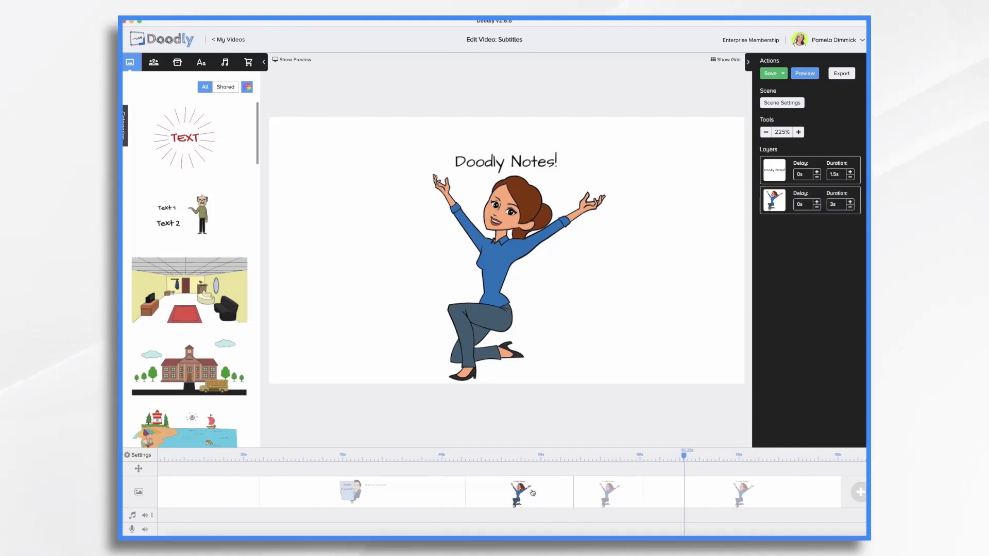
# Remove the exit animation from the first "Doodly Notes!" scene and apply the scene settings
pyautogui.click(787, 105)
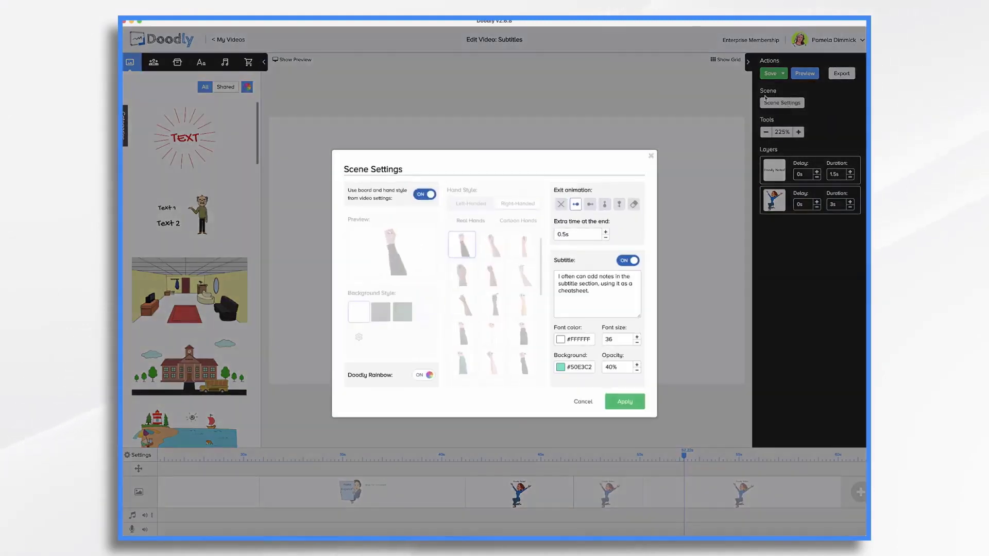
pyautogui.click(563, 204)
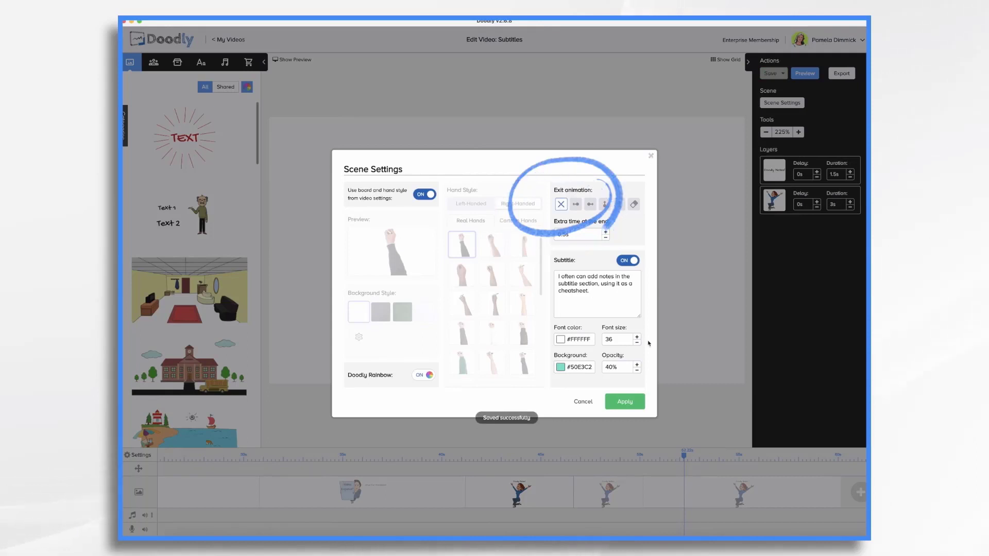
pyautogui.click(632, 407)
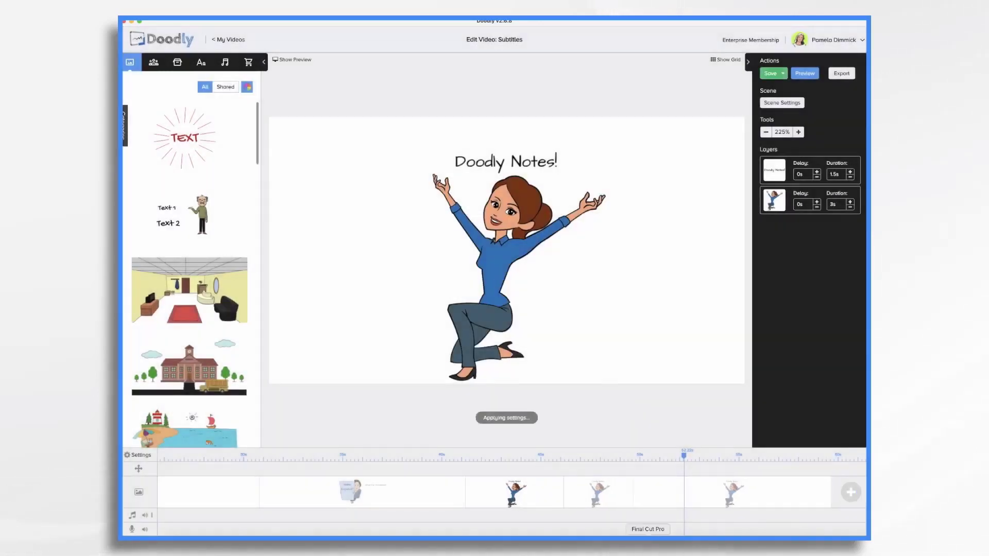
# Set the second "Doodly Notes!" scene to have no exit animation and apply the scene settings
pyautogui.hscroll(2, 620, 492)
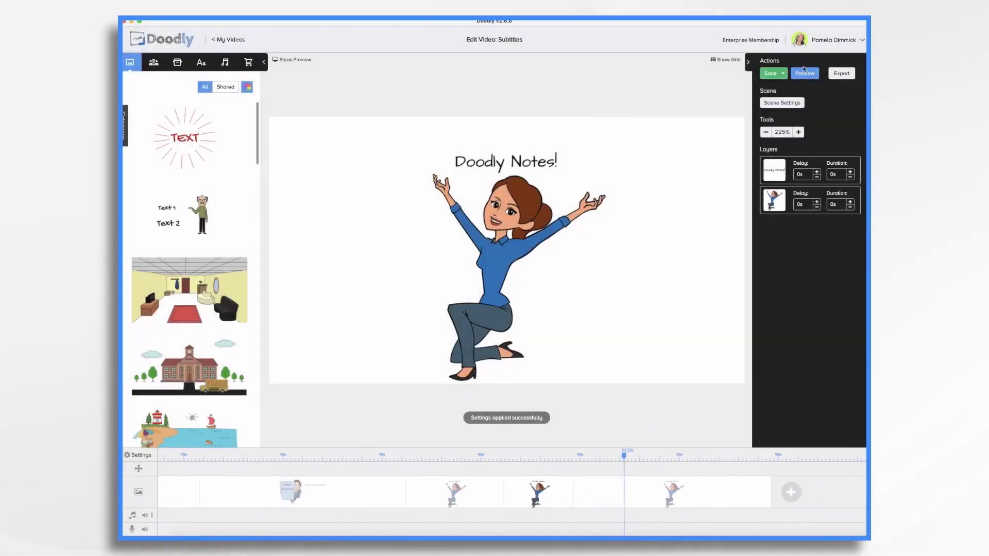
pyautogui.click(791, 103)
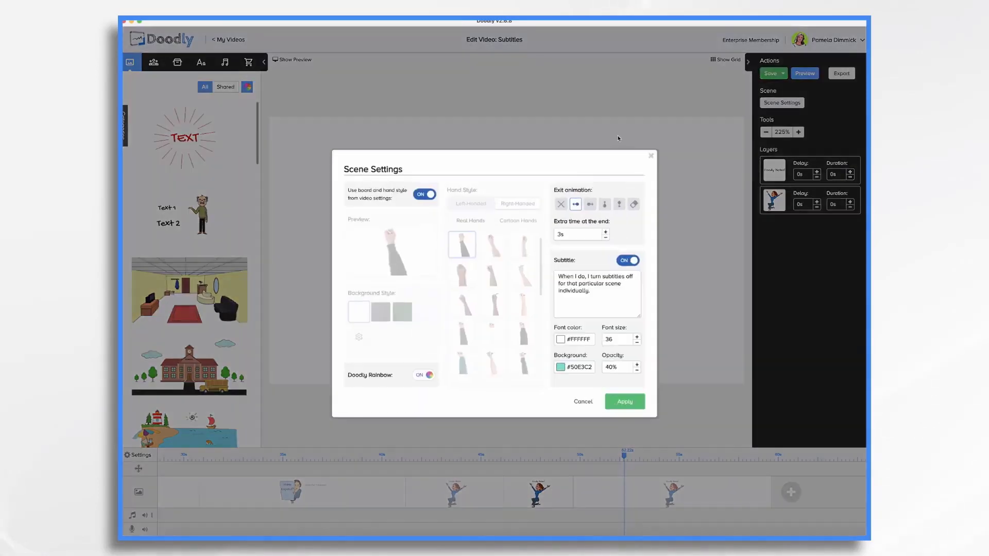
pyautogui.click(561, 204)
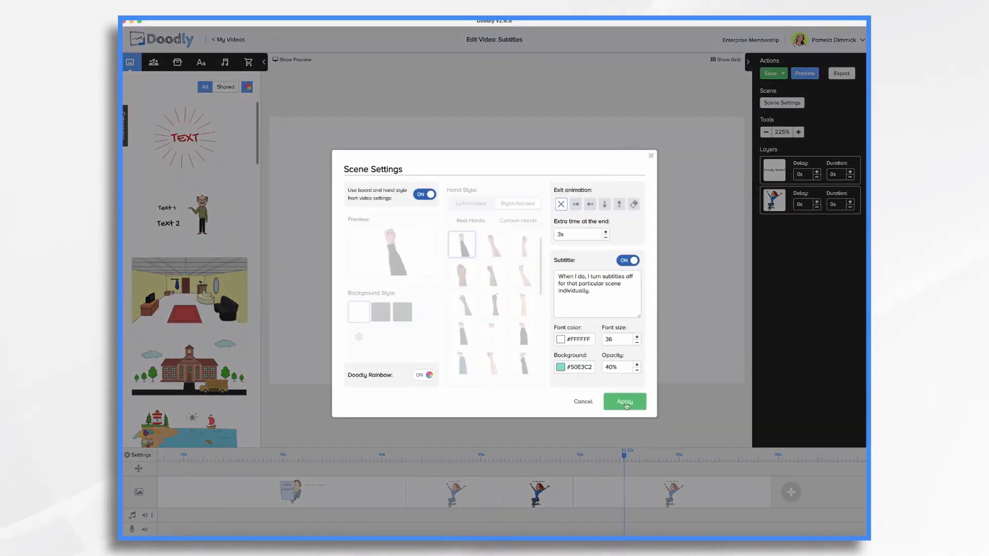
pyautogui.click(625, 402)
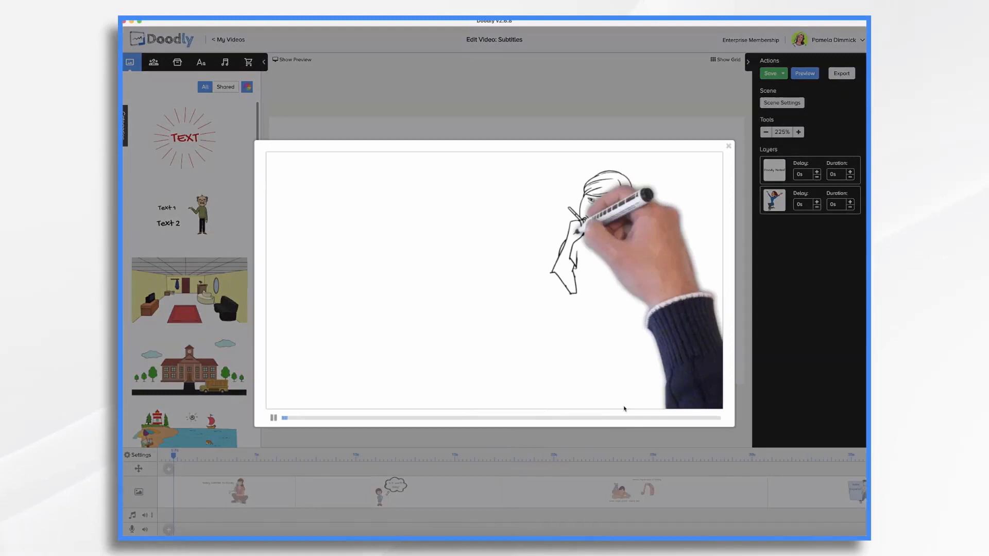
# Preview the video from the first "Doodly Notes!" scene to check the split subtitles and scene transitions
pyautogui.click(583, 418)
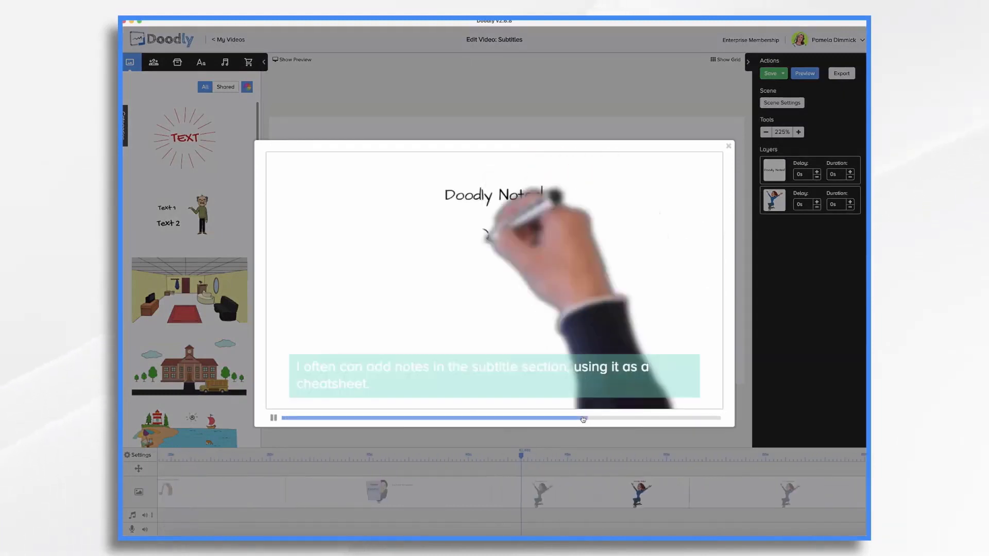